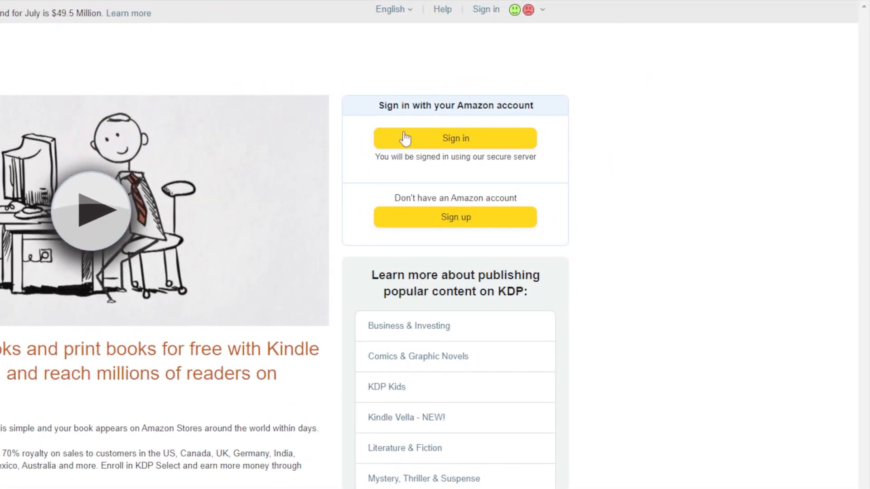
Start a new KDP account sign-up, dismissing the saved email suggestions, and reach the account form
left_click(446, 217)
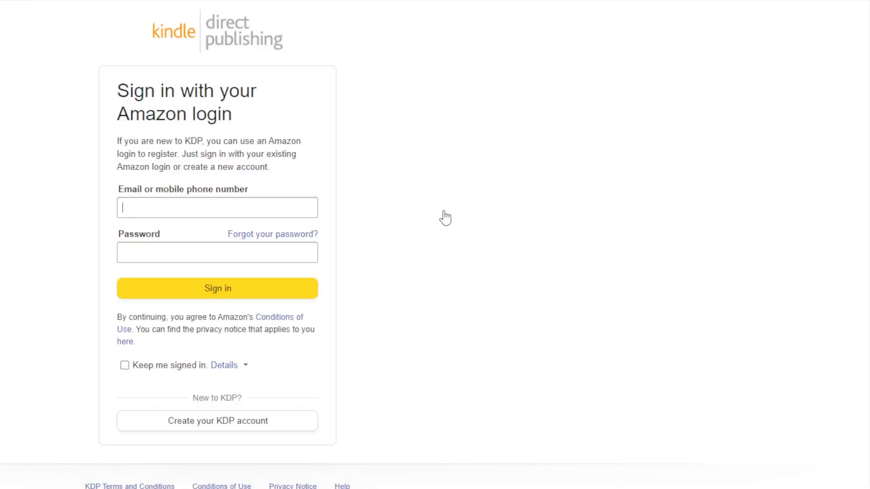
left_click(215, 207)
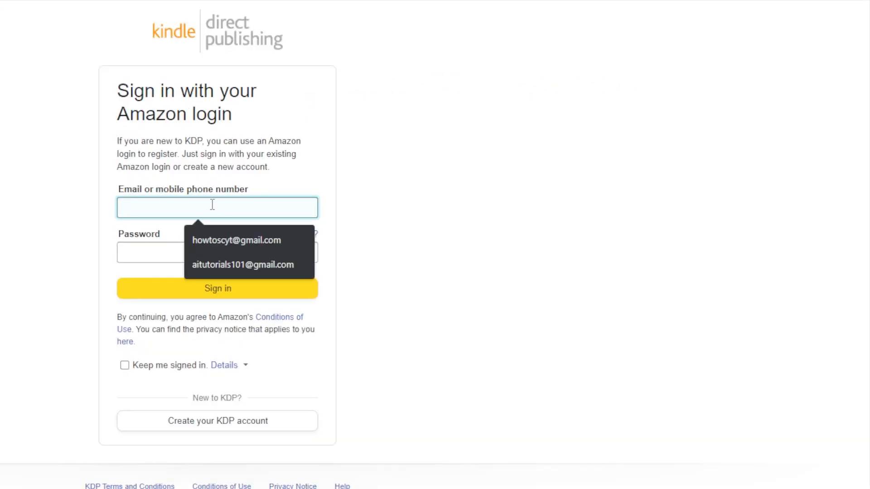
left_click(71, 199)
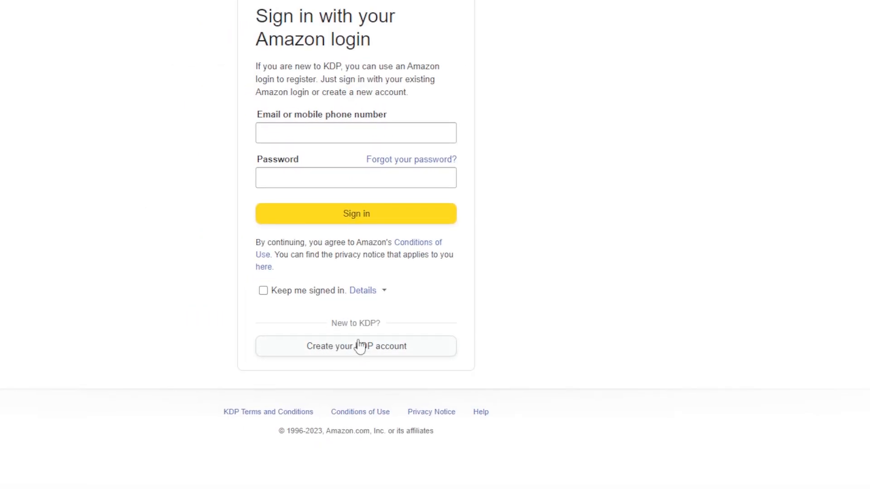
left_click(333, 355)
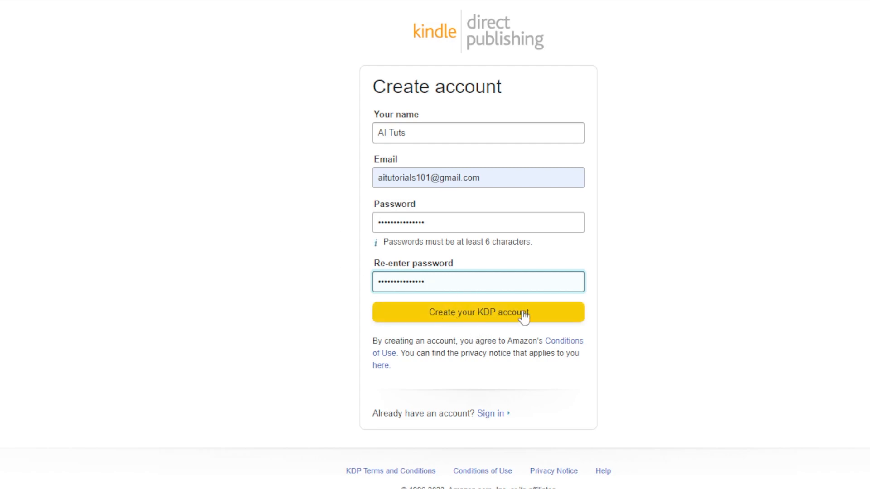
Submit the new account details and enter the emailed one-time verification code
left_click(494, 323)
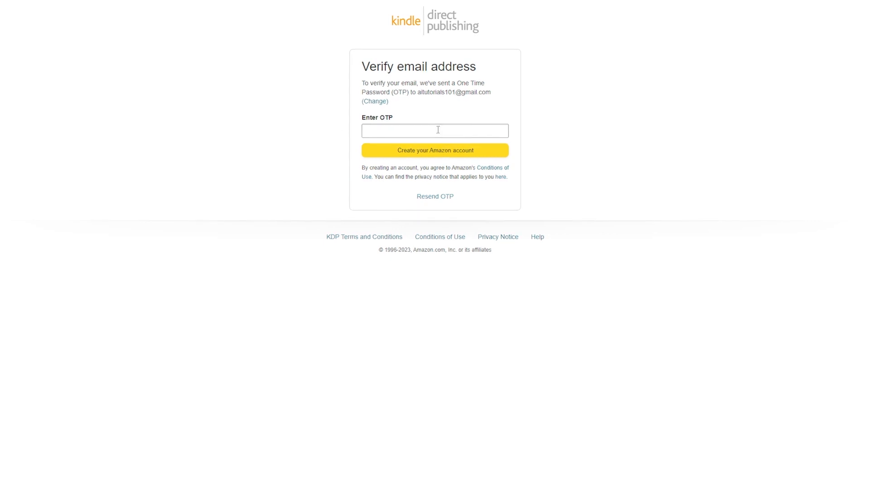
left_click(438, 131)
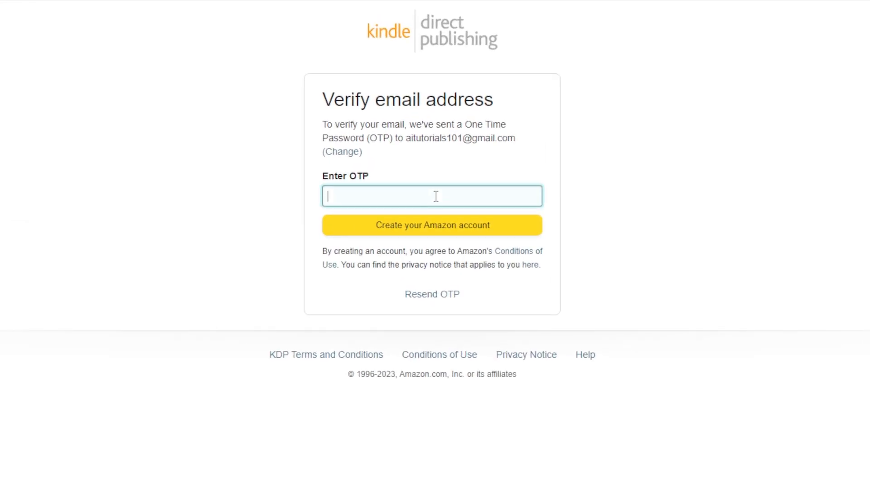
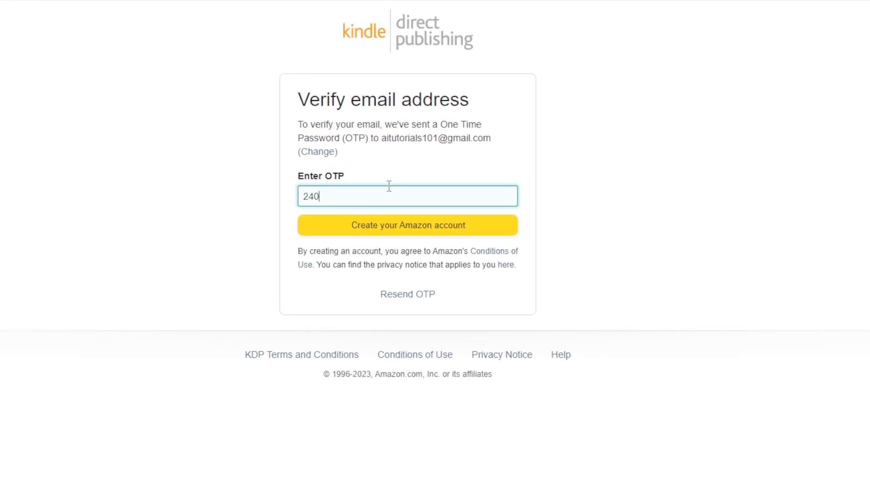
Confirm the code to create the account, then agree to the KDP Terms and Conditions
left_click(378, 229)
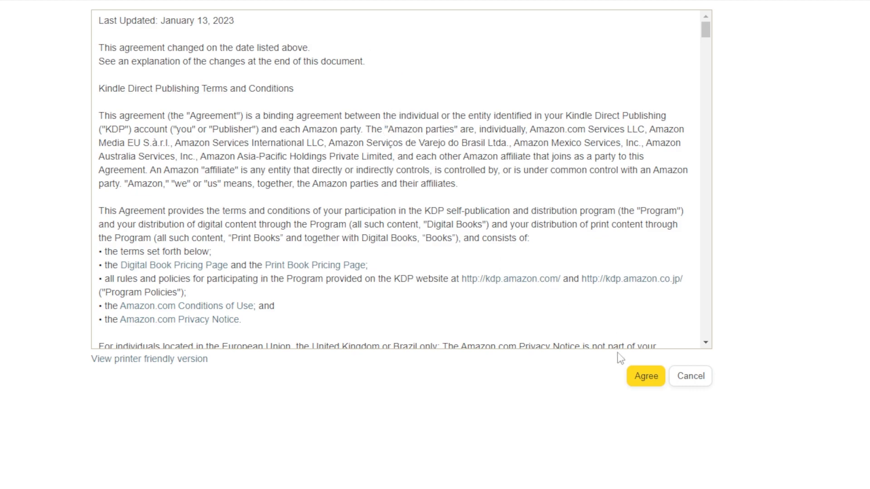
scroll(635, 363, "down", 1)
left_click(647, 369)
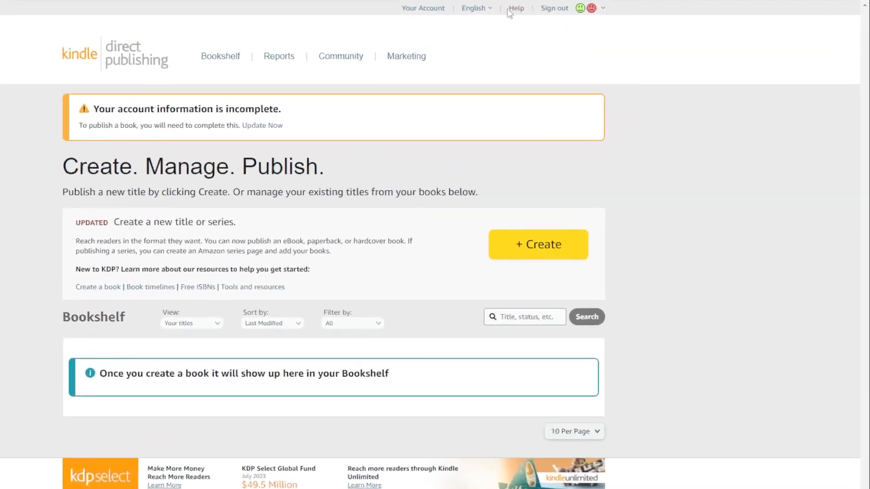
left_click(546, 7)
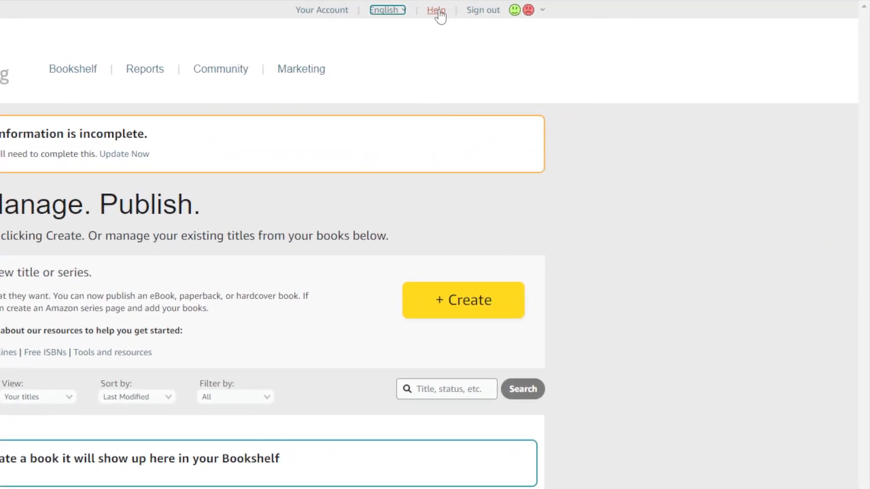
Open the Help Center's Format Your Paperback page and scroll toward the cover file section
left_click(437, 11)
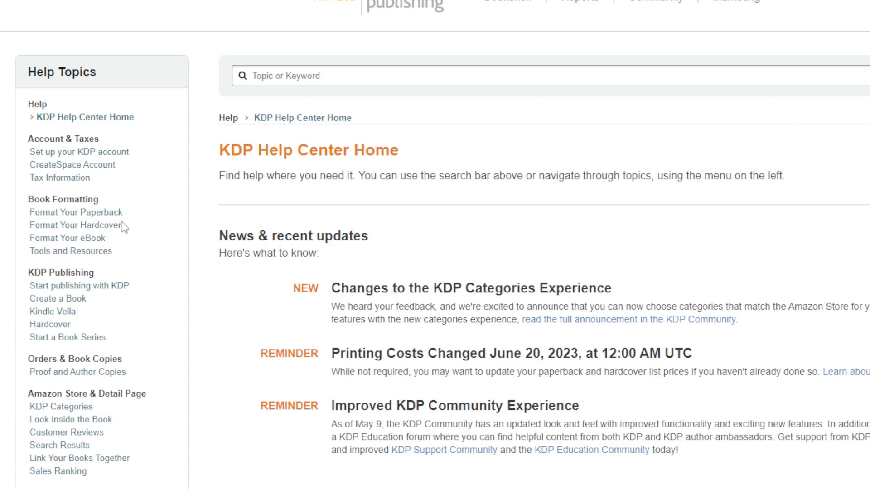
left_click(65, 218)
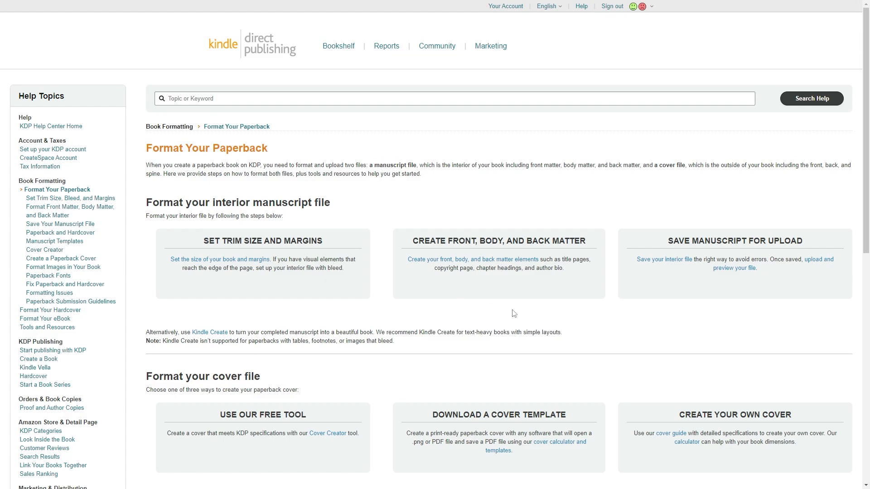
scroll(514, 313, "down", 3)
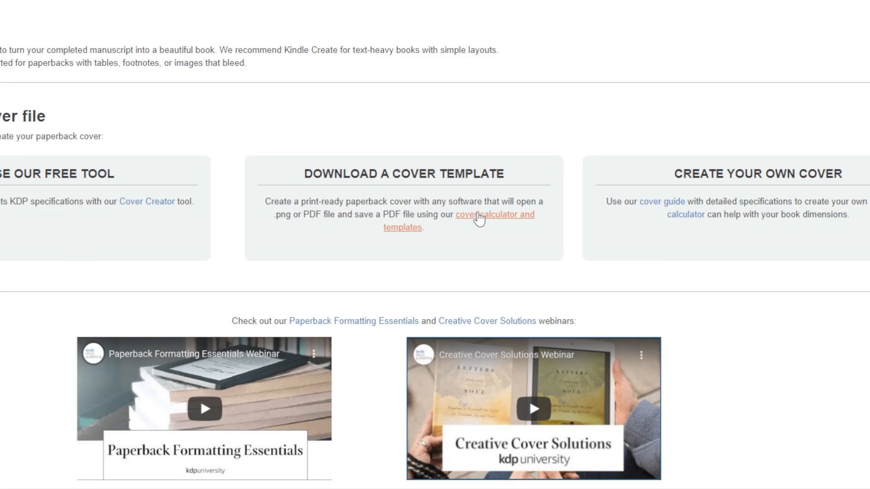
In the cover calculator, choose Hardcover binding, Black & white interior and White paper
left_click(479, 219)
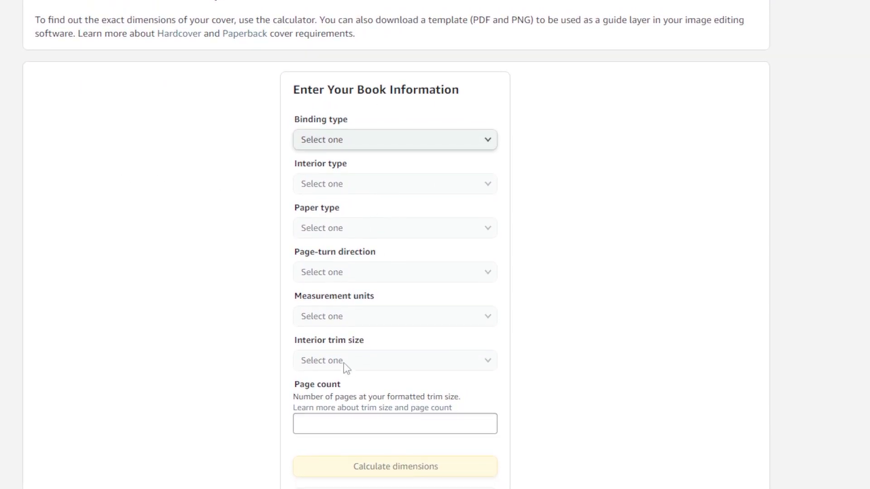
left_click(341, 142)
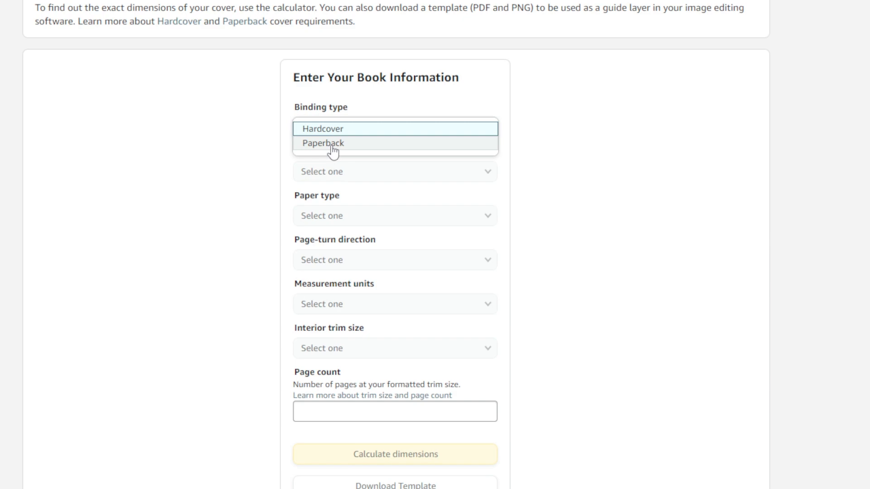
left_click(332, 131)
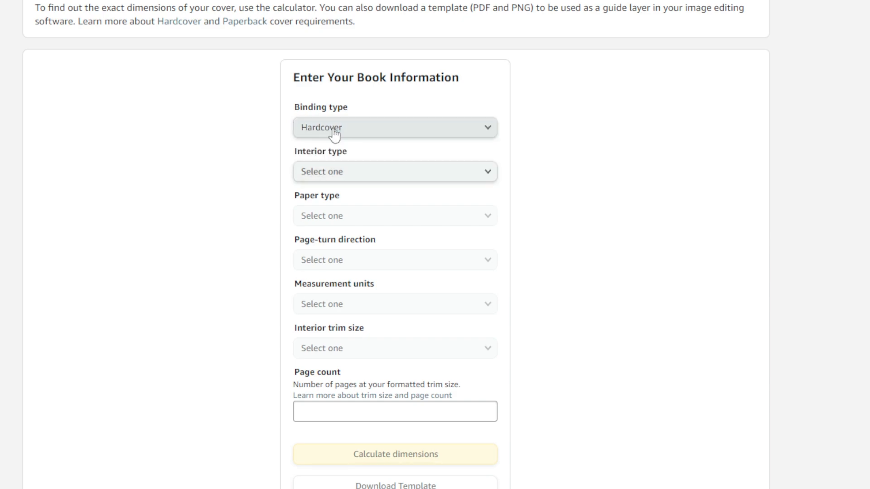
left_click(352, 179)
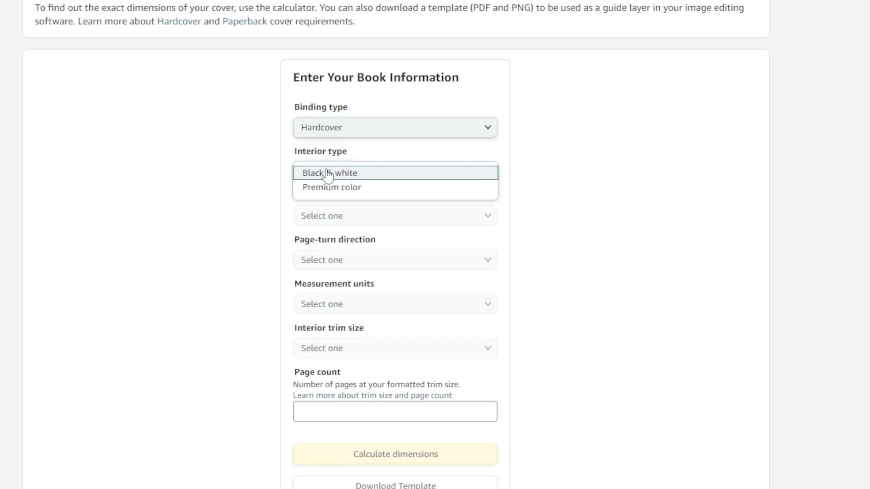
left_click(352, 177)
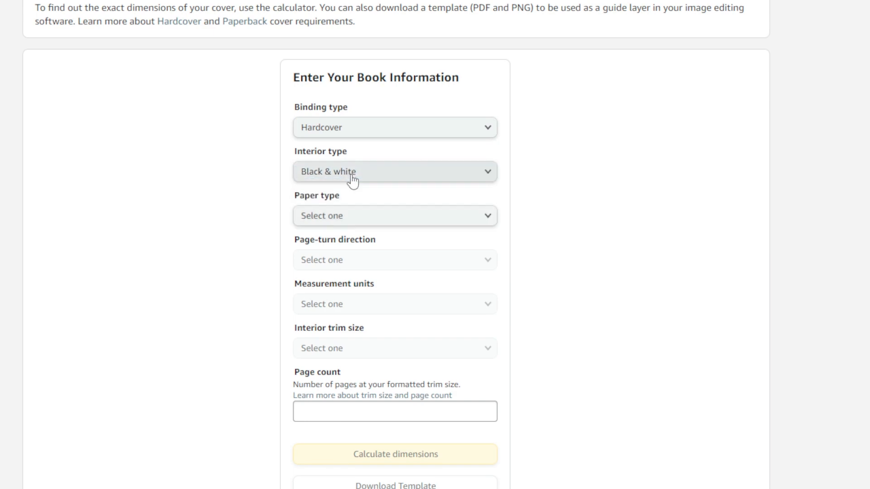
left_click(347, 217)
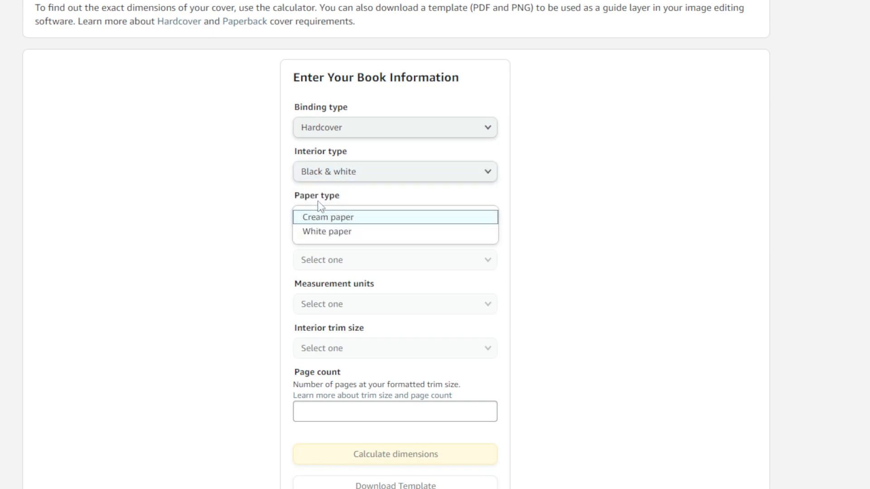
left_click(355, 233)
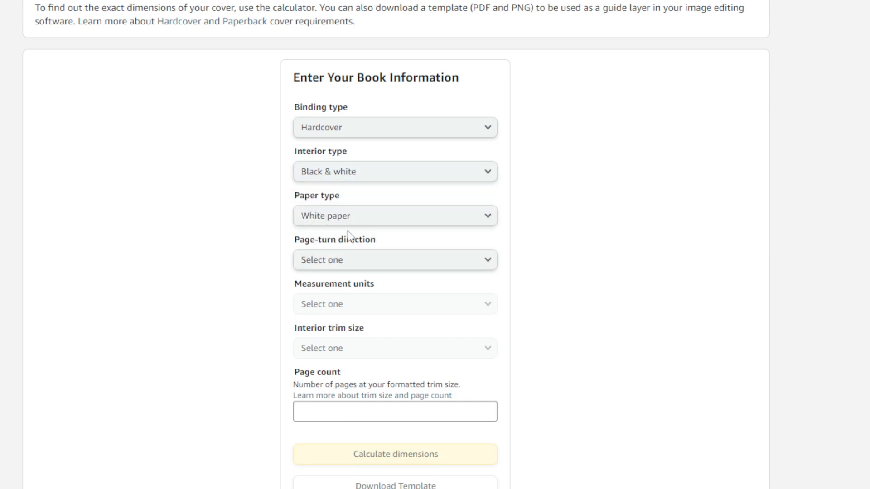
Set page-turn direction to Left to Right, units to Inches and trim size 8.25 x 11 in
left_click(368, 264)
scroll(305, 238, "down", 2)
left_click(371, 195)
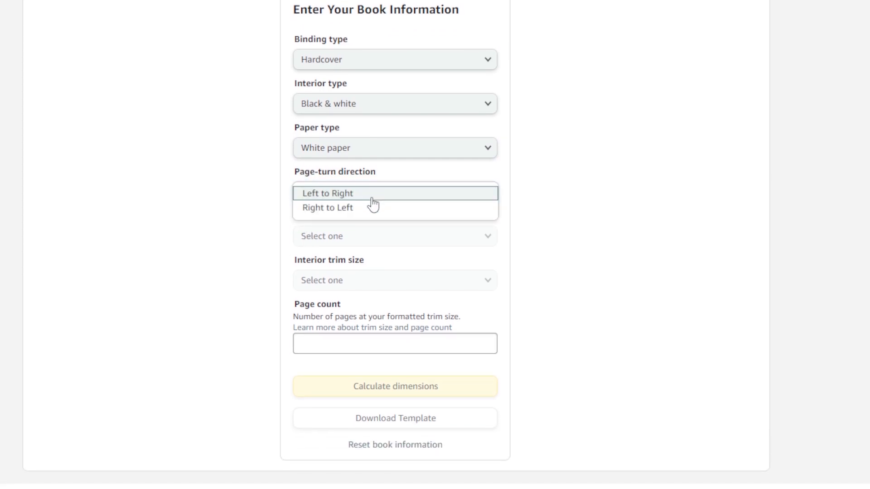
left_click(340, 198)
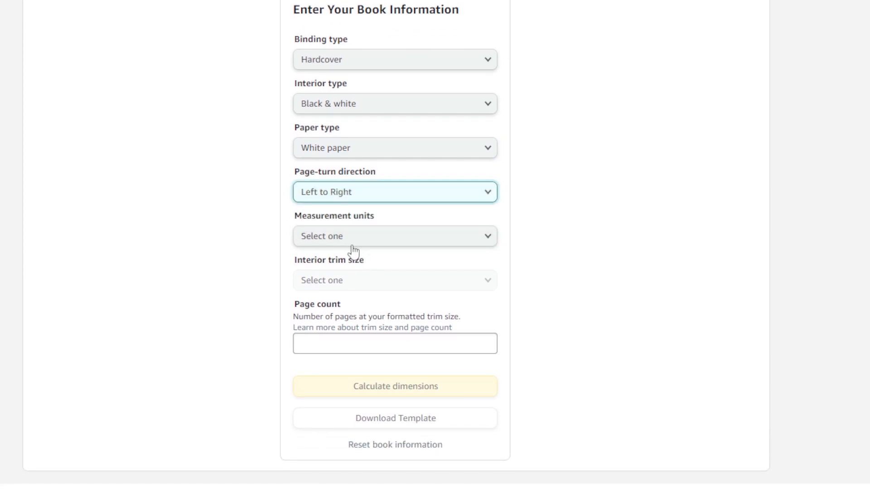
left_click(364, 242)
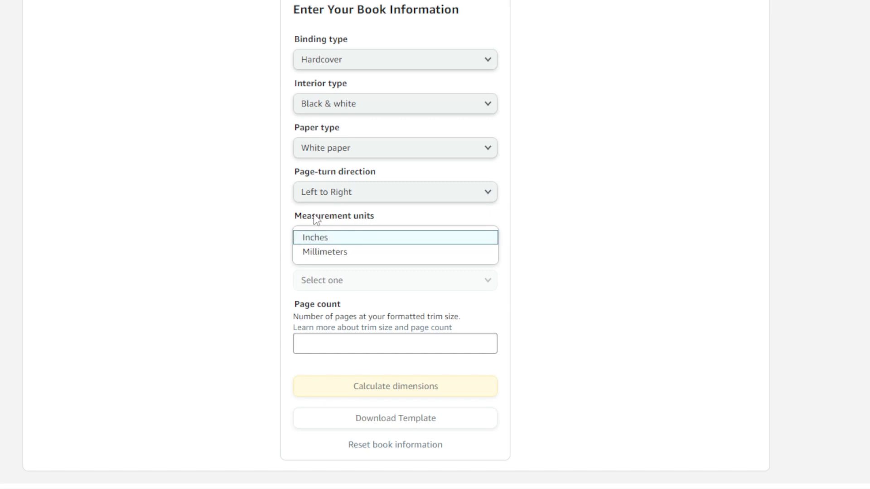
left_click(335, 241)
scroll(263, 246, "down", 2)
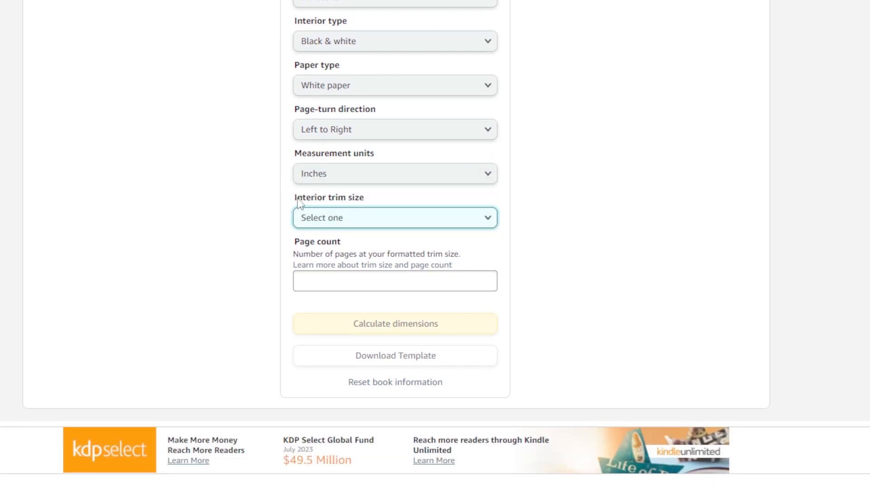
left_click(330, 217)
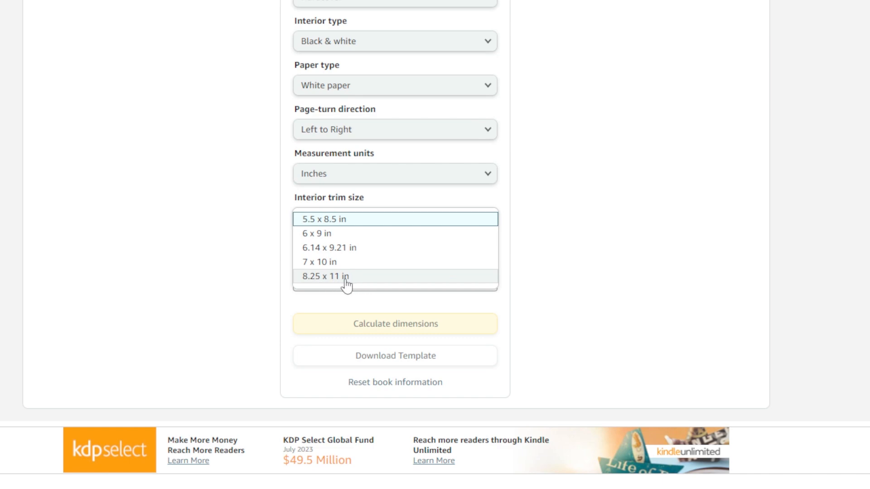
left_click(371, 280)
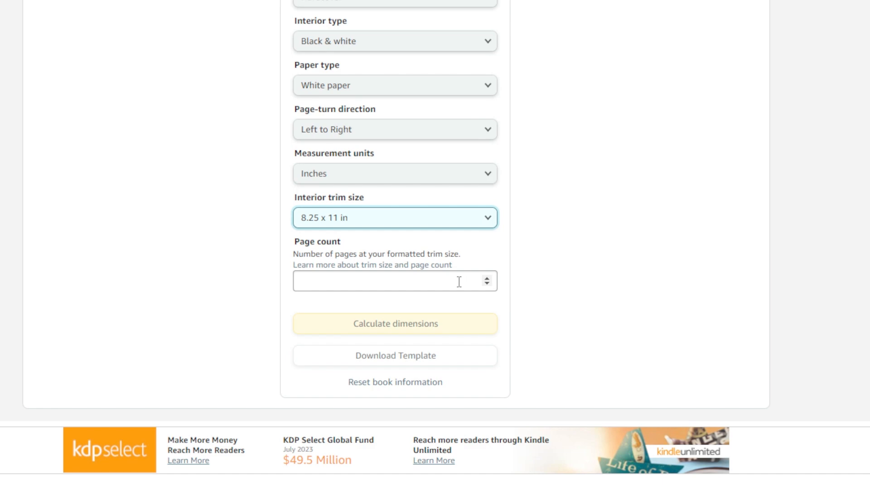
Enter a page count of 76 and calculate the 18.435 x 12.417 in full-cover dimensions
left_click(459, 282)
type("76")
left_click(378, 282)
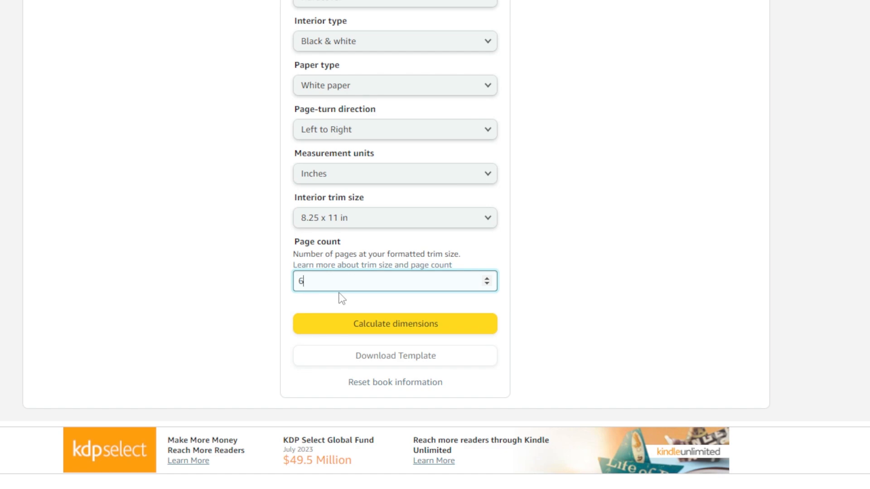
left_click(253, 304)
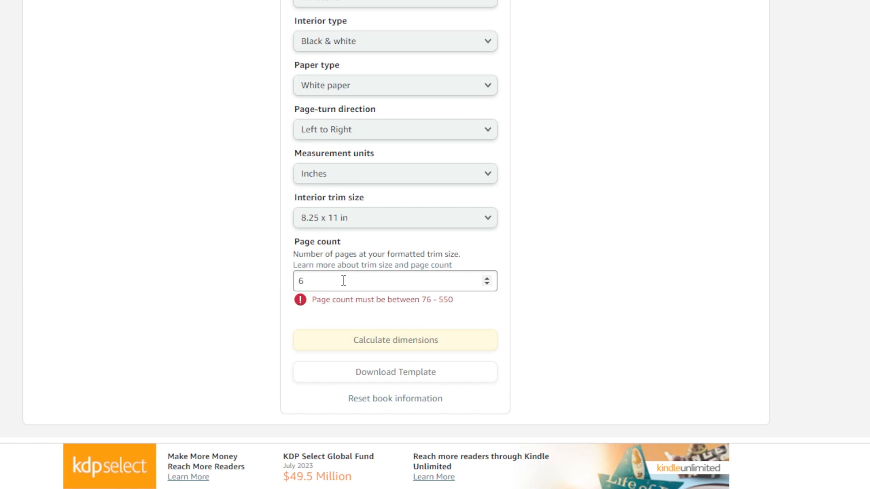
double_click(324, 281)
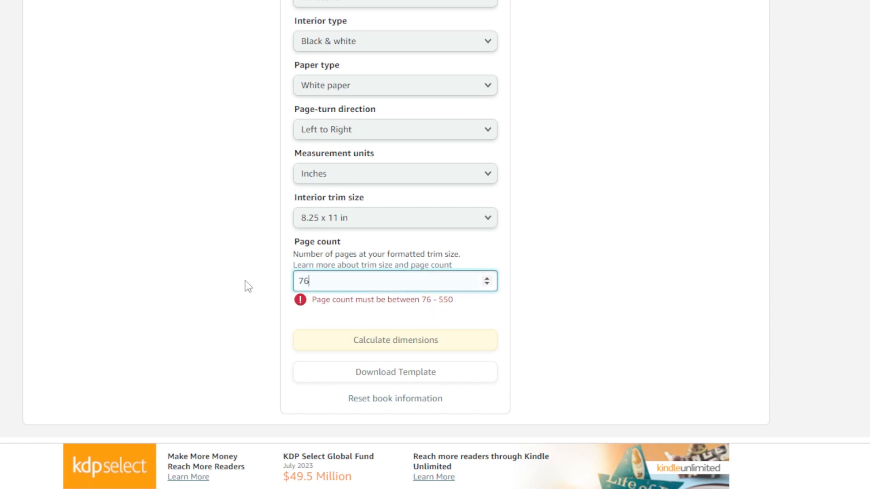
left_click(293, 312)
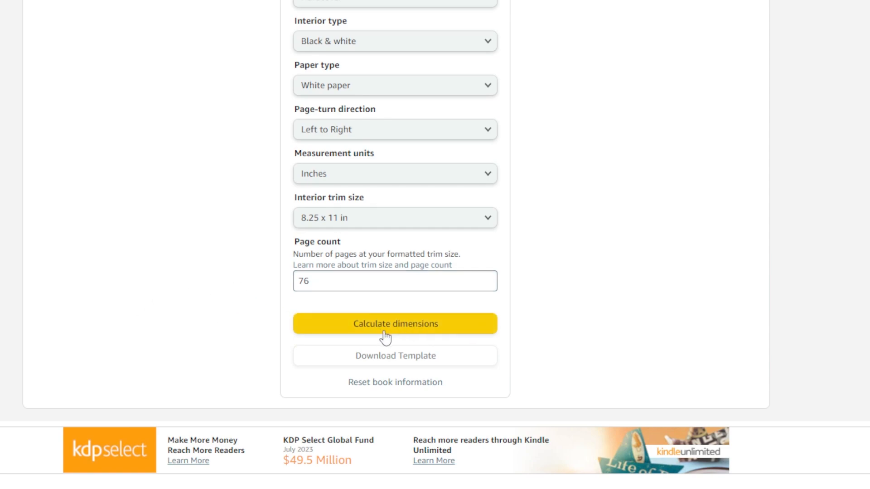
left_click(409, 325)
Review the results and download the template zip CASE_LAMINATE_8.250x11.000_76_BW_WHITE_en_US.zip
scroll(390, 324, "up", 3)
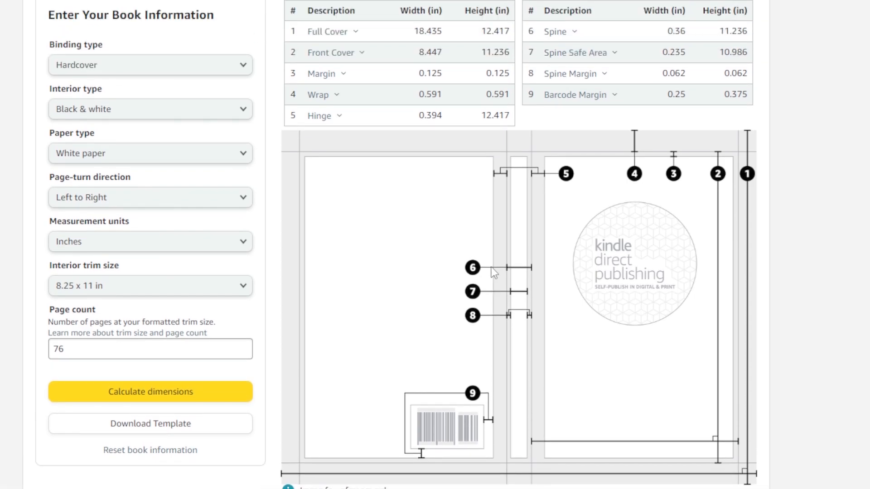
mouse_move(507, 170)
scroll(507, 170, "up", 1)
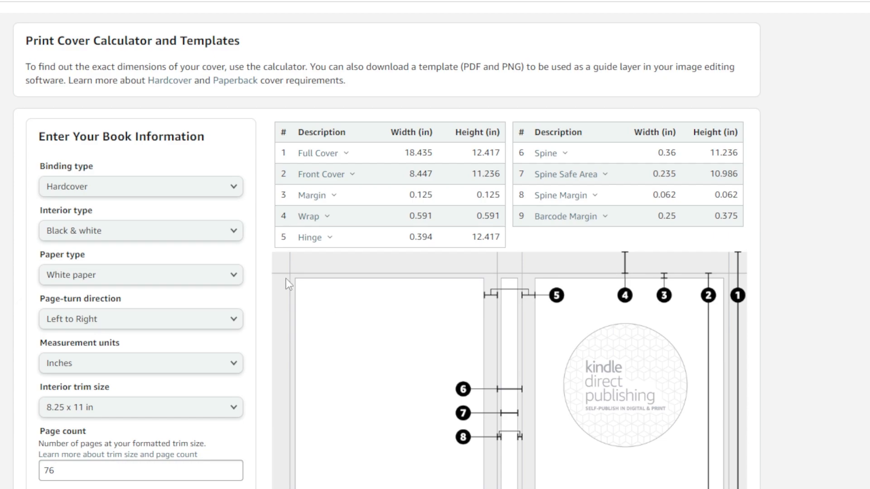
scroll(538, 352, "down", 2)
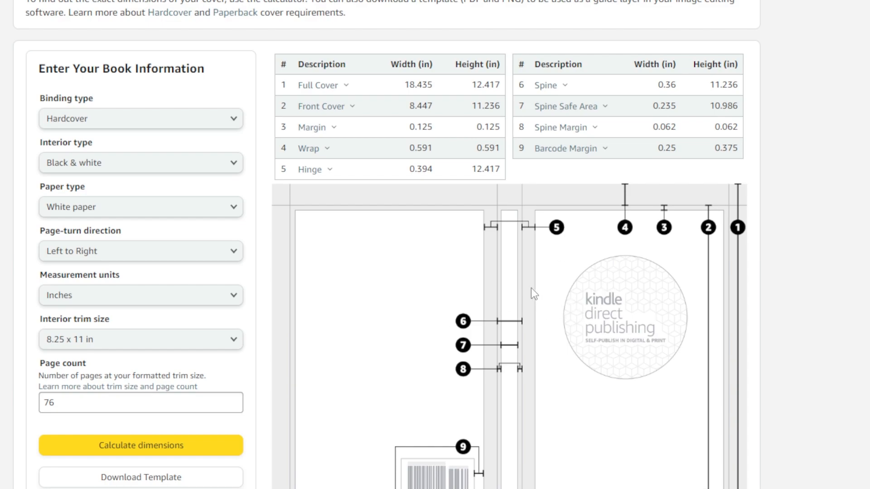
scroll(489, 230, "up", 1)
scroll(185, 396, "down", 3)
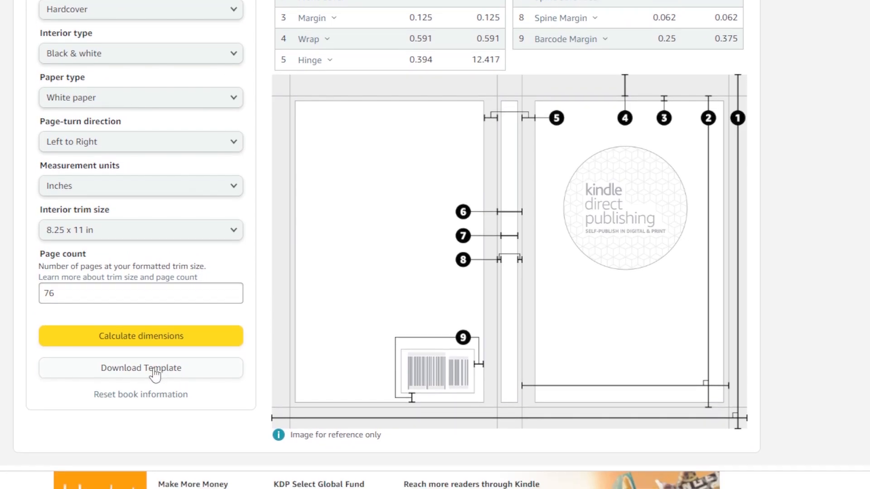
left_click(155, 371)
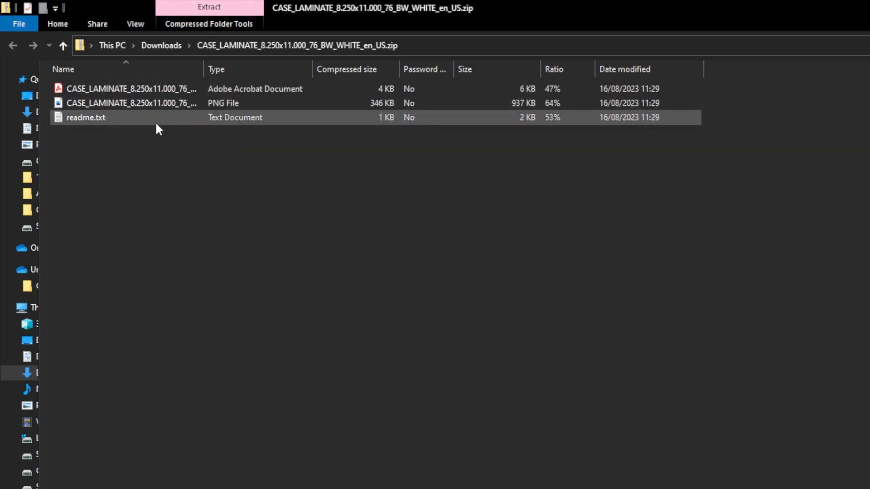
double_click(92, 120)
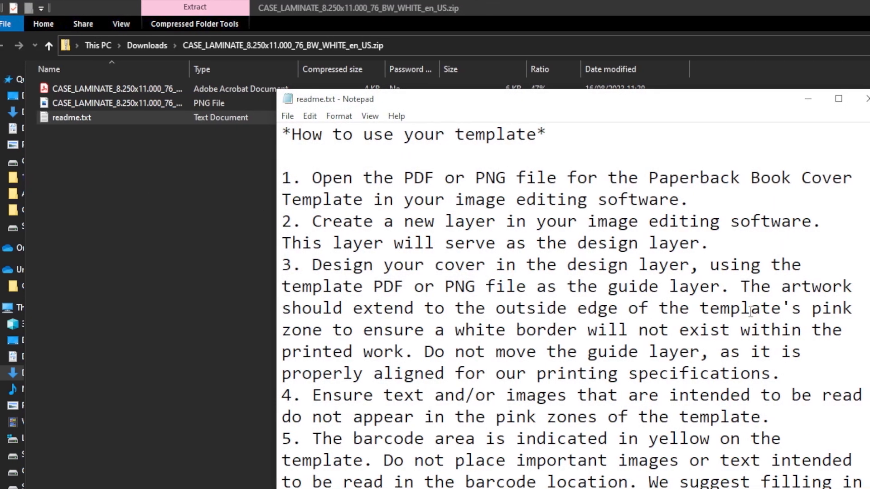
left_click(855, 99)
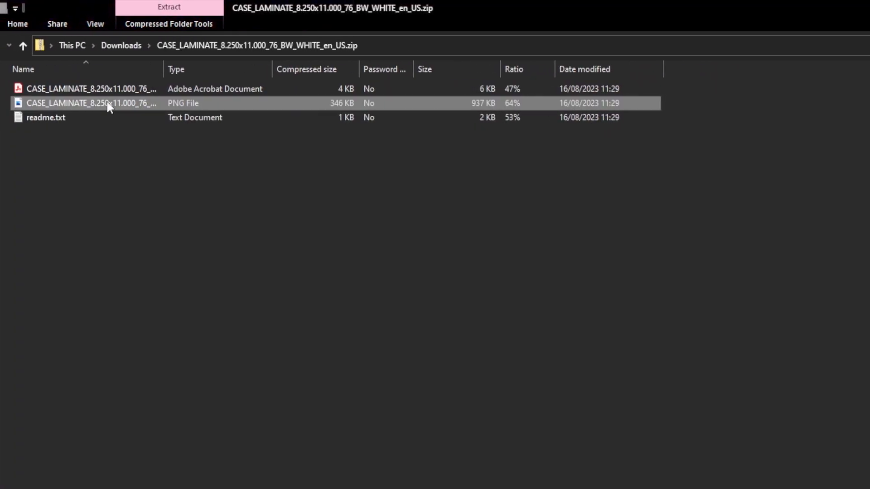
Open the hardcover template PNG in Windows Photos to review its dimensions
double_click(68, 104)
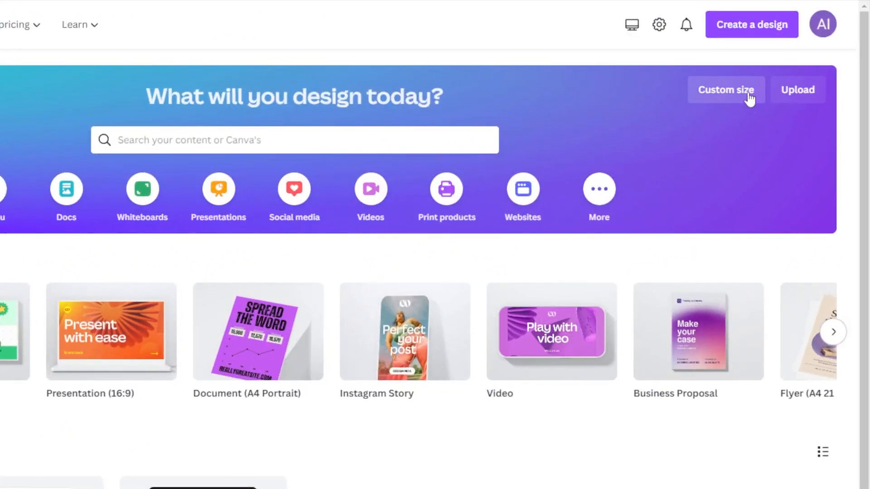
Create a custom-size Canva design in inches, 18.435 wide by 12.417 high, checking the template
left_click(721, 93)
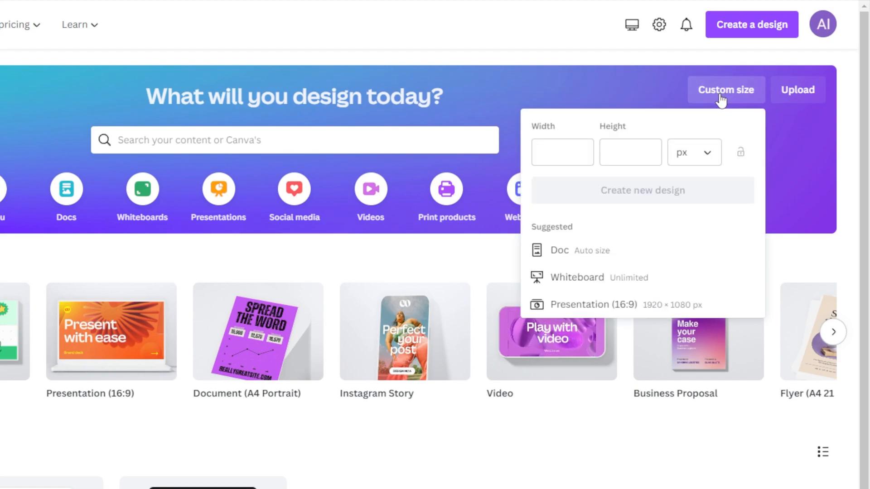
left_click(708, 160)
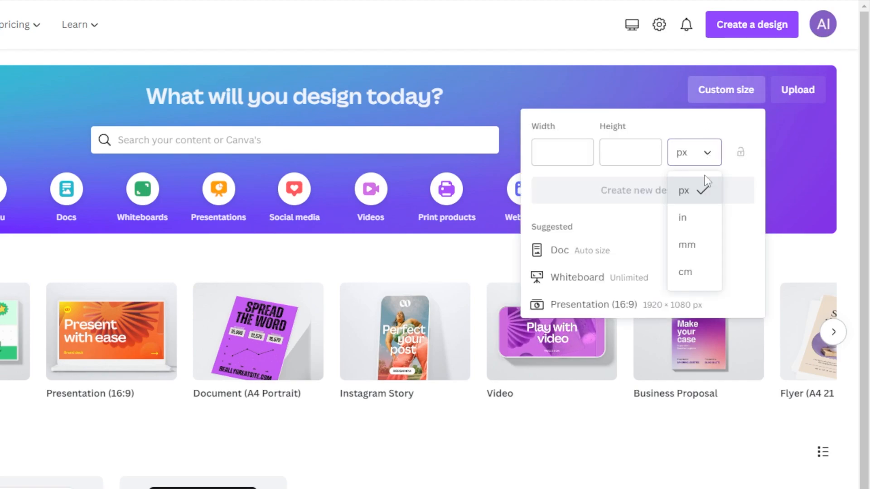
left_click(698, 219)
left_click(573, 158)
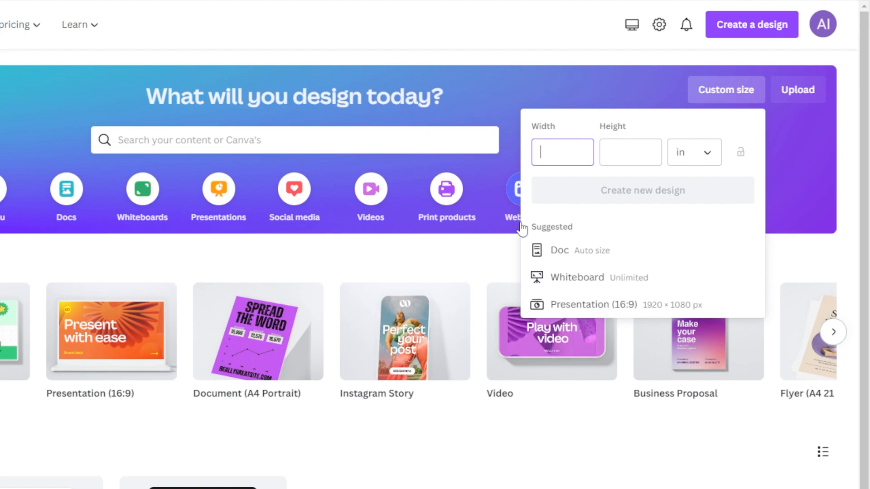
key("alt+Tab")
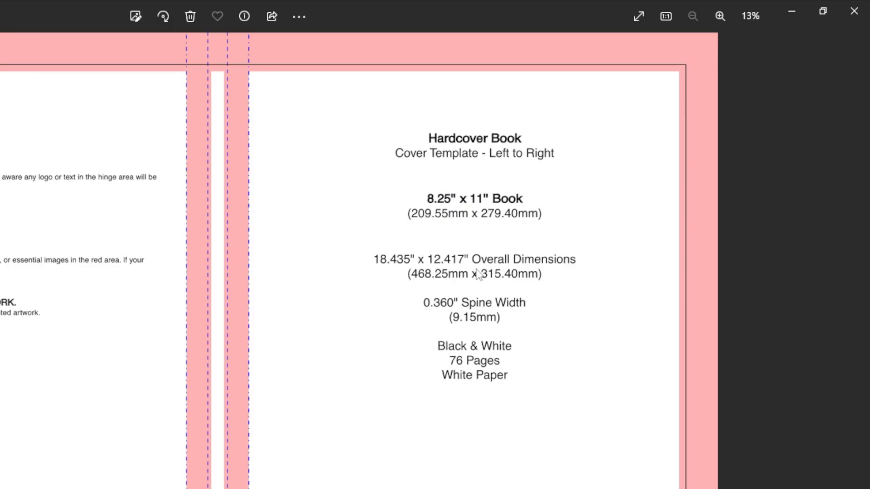
key("alt+Tab")
type("18.435")
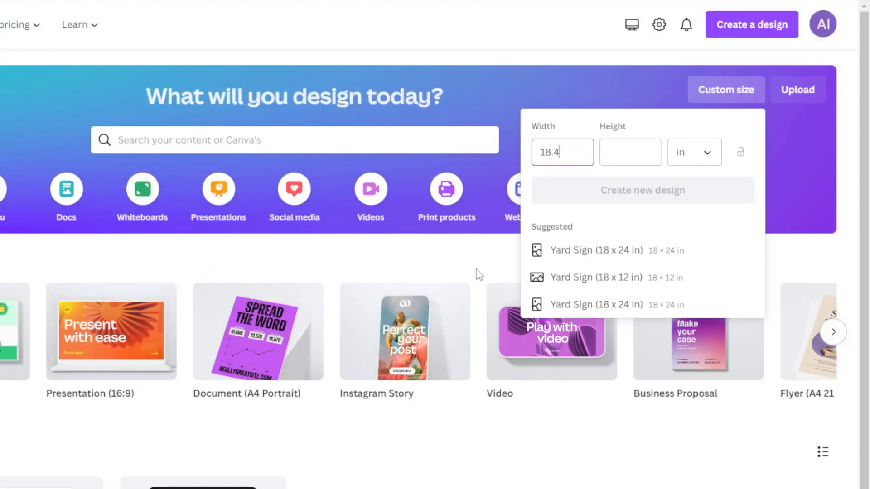
key("alt+Tab")
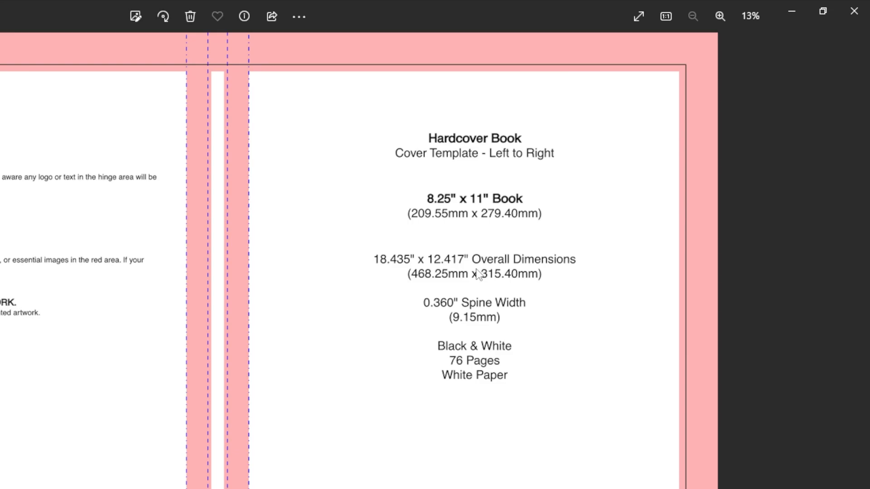
key("alt+Tab")
key("Tab")
type("12.417")
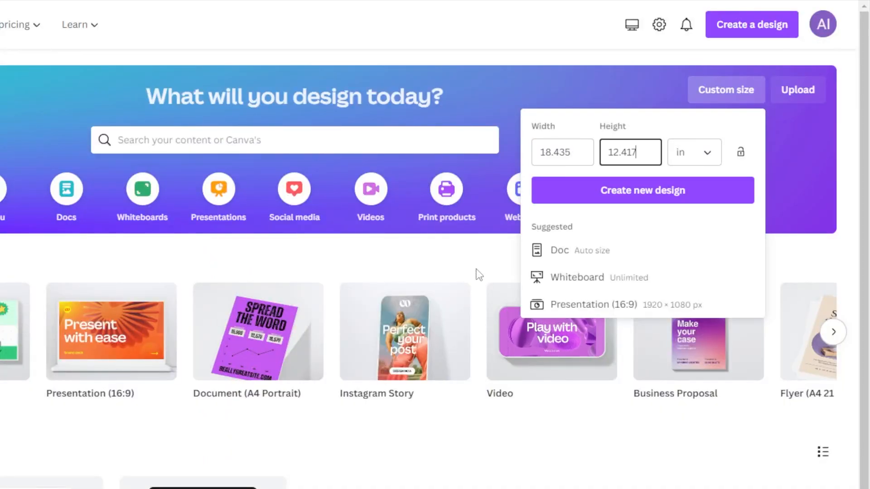
left_click(637, 197)
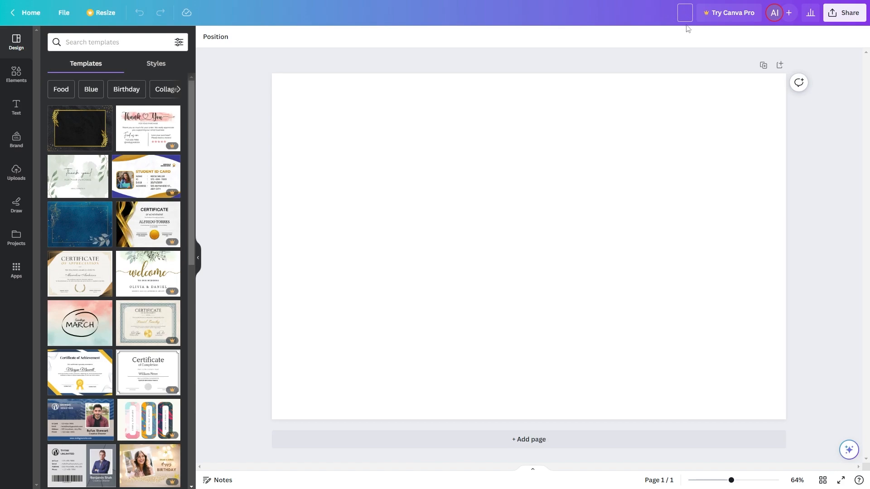
Remove a stray character and title the design 'Digital Planner 2023'
type("s")
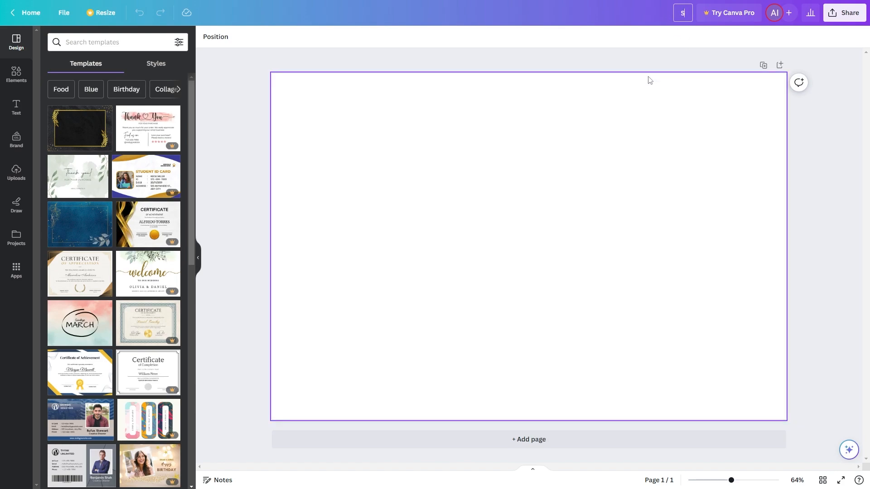
key("BackSpace")
type("Digital Planner 2023")
left_click(689, 47)
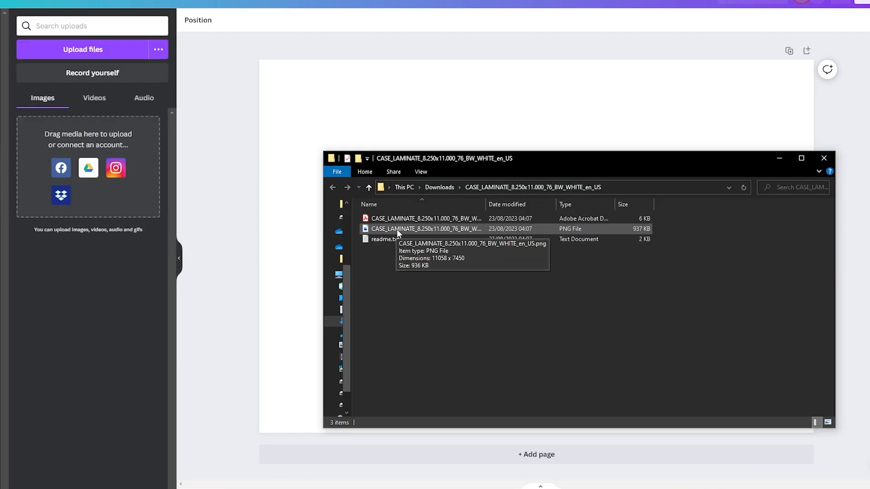
Upload the template PNG, place and centre it on the canvas, then enlarge it to fill the page
left_click_drag(397, 230, 86, 222)
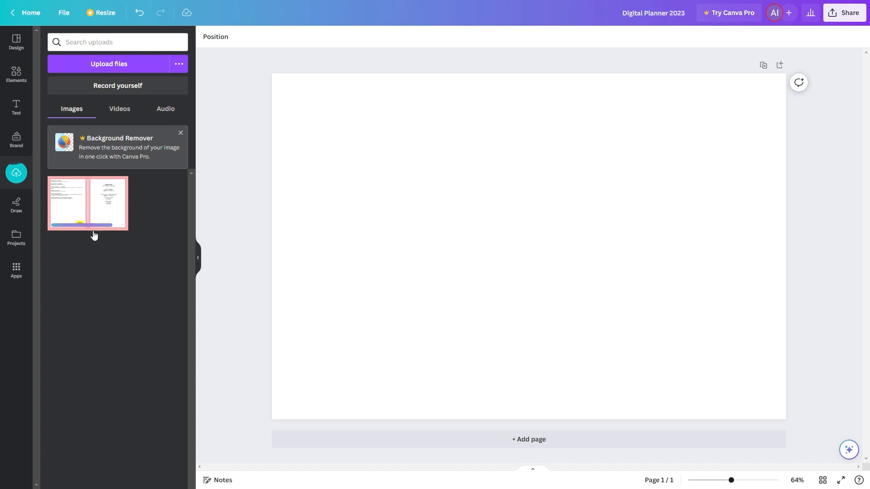
left_click_drag(102, 229, 357, 159)
left_click_drag(437, 197, 385, 145)
left_click_drag(657, 332, 777, 432)
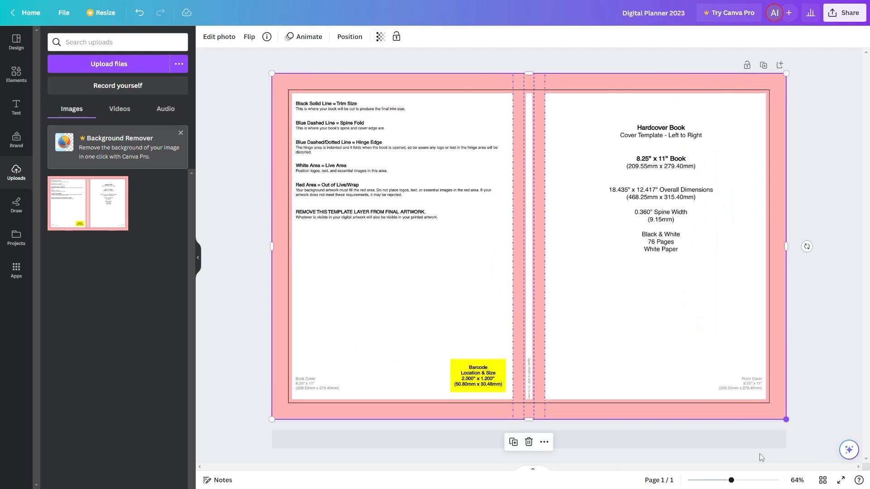
left_click(838, 356)
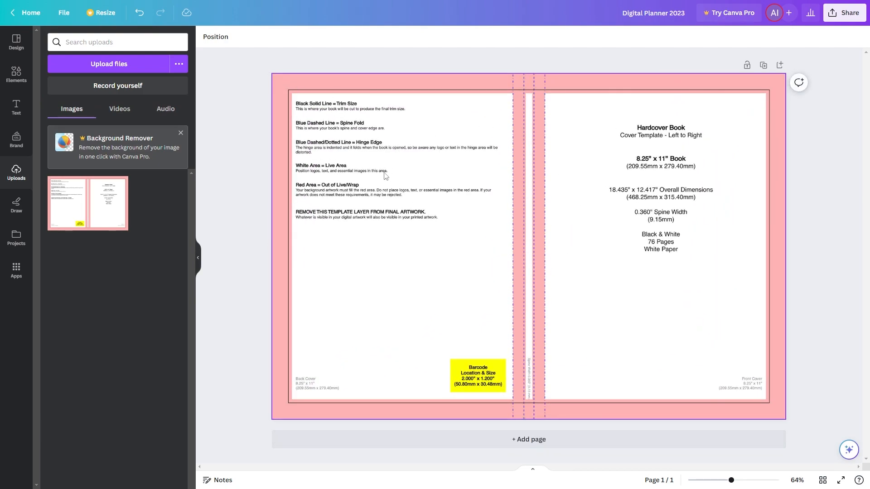
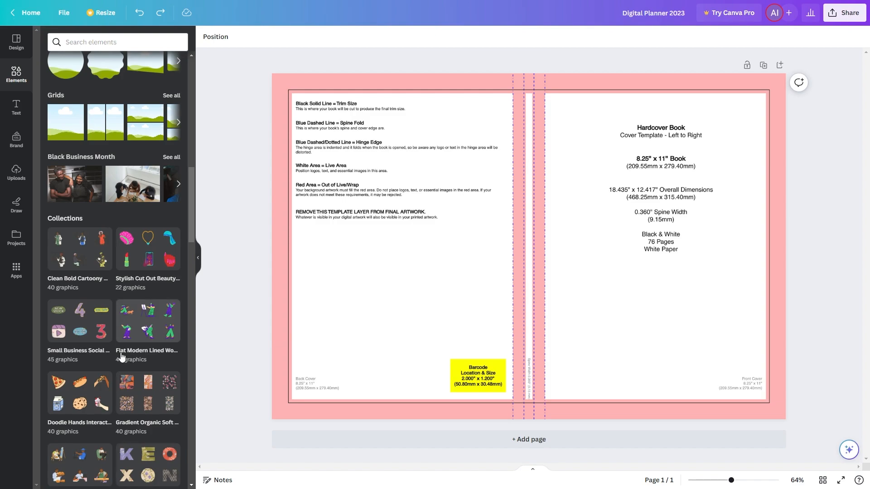
Scroll through the Elements collections list looking for a striped background pattern
scroll(120, 357, "down", 15)
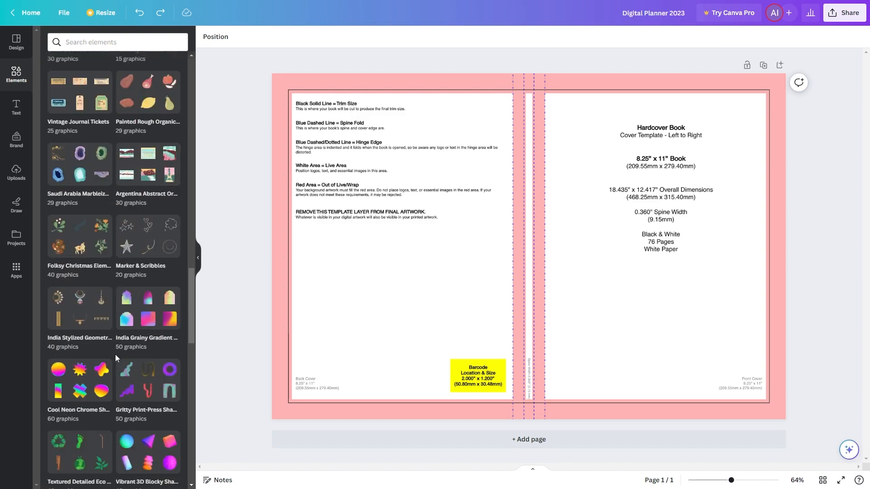
scroll(115, 354, "down", 15)
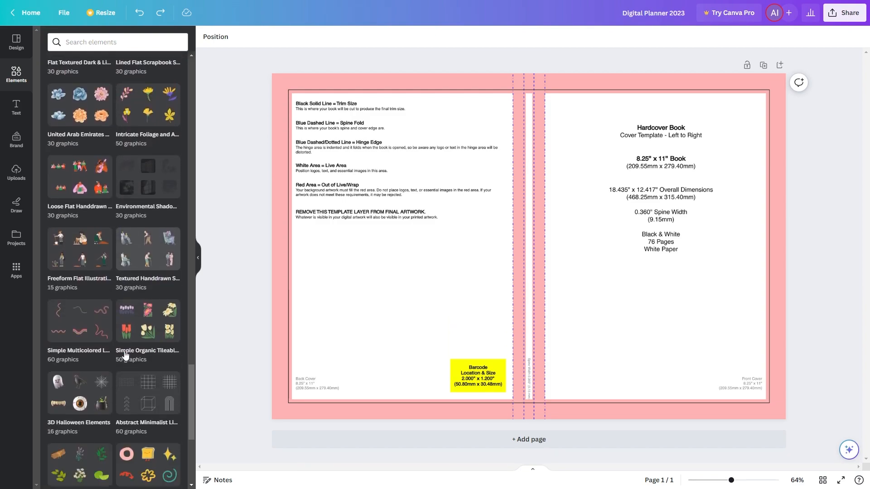
scroll(127, 358, "down", 3)
scroll(137, 335, "down", 4)
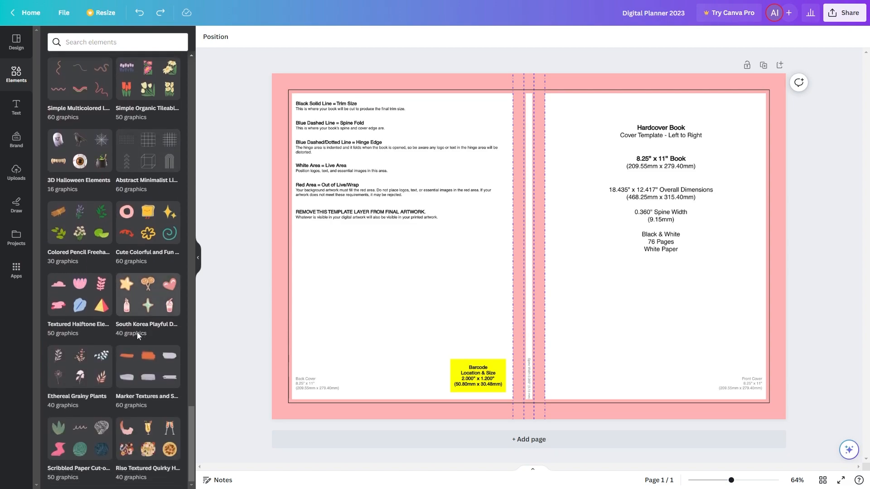
scroll(157, 380, "up", 14)
Drop the striped gradient onto the page and set the hardcover template image as the background
left_click_drag(192, 338, 192, 321)
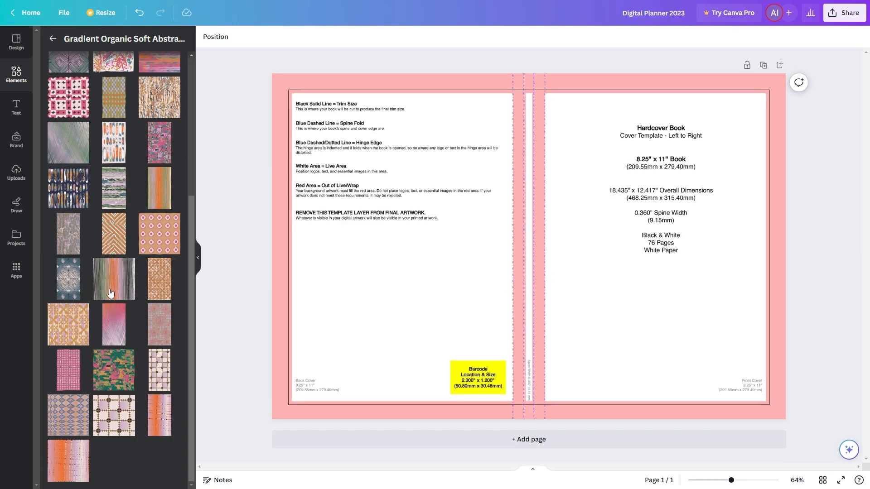
left_click_drag(112, 279, 453, 301)
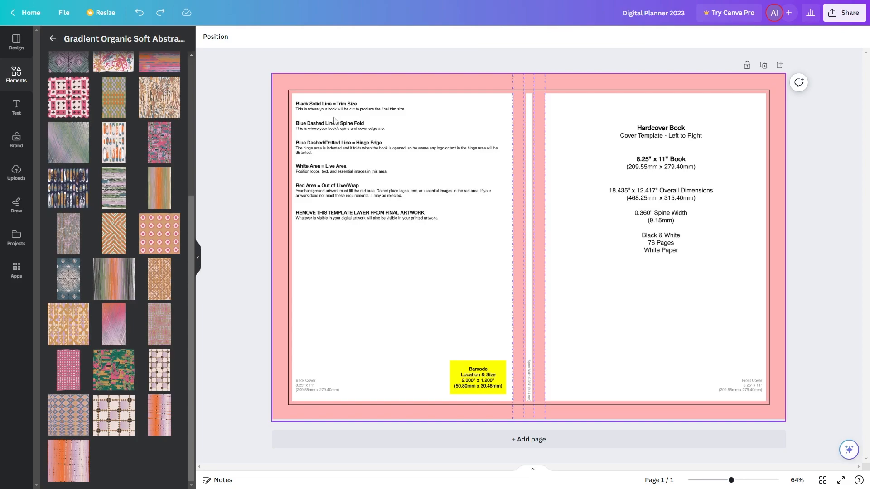
right_click(394, 255)
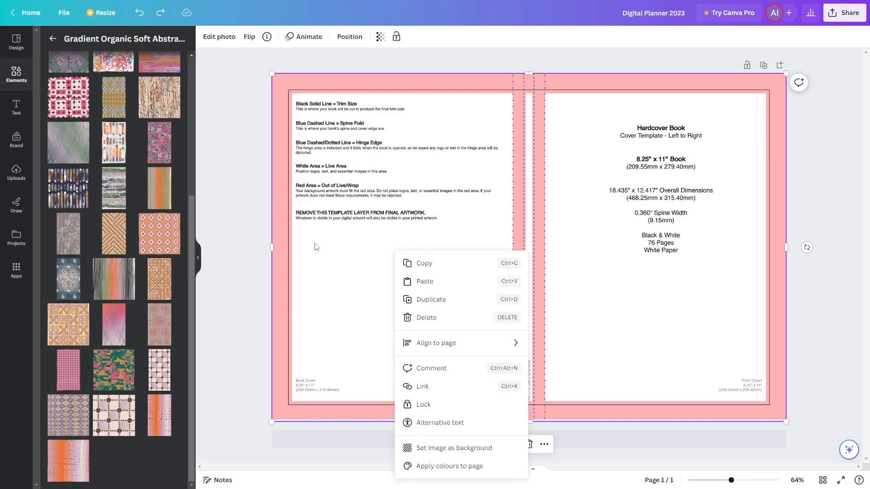
left_click(234, 344)
left_click(235, 344)
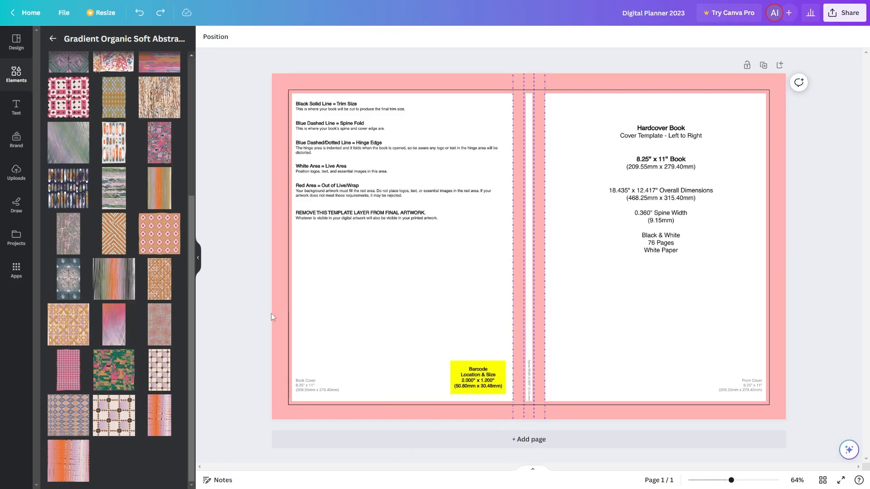
right_click(514, 171)
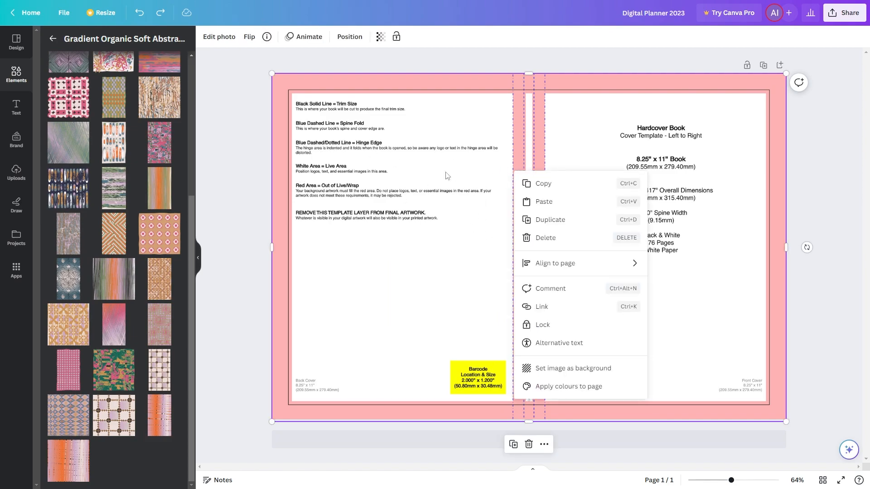
left_click(587, 373)
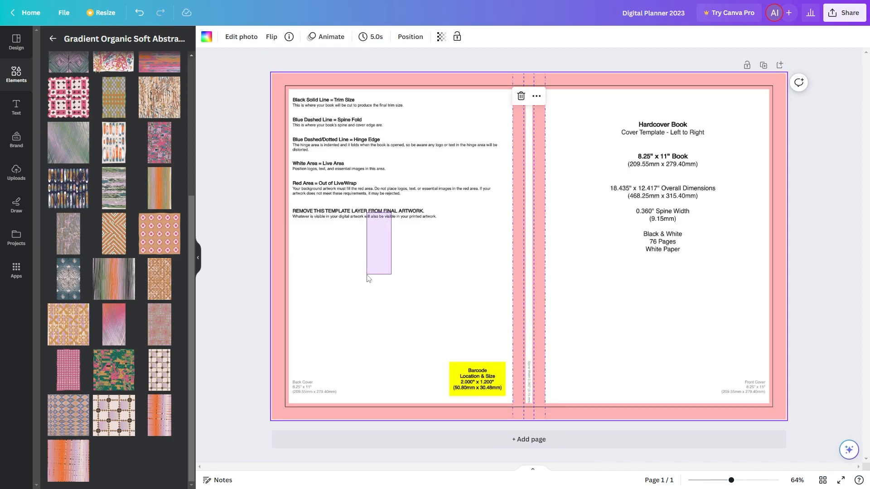
left_click(308, 167)
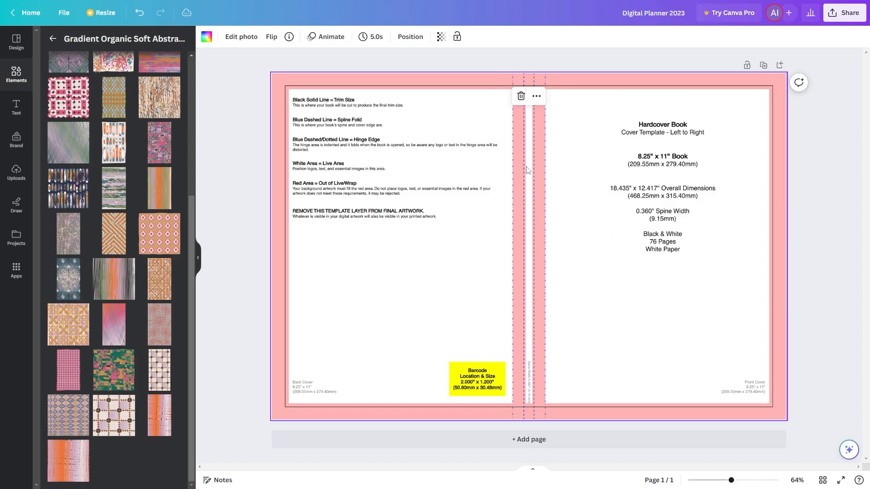
left_click(222, 287)
Size the striped gradient over the front cover against the spine, and copy it onto the back cover
left_click_drag(117, 286, 693, 146)
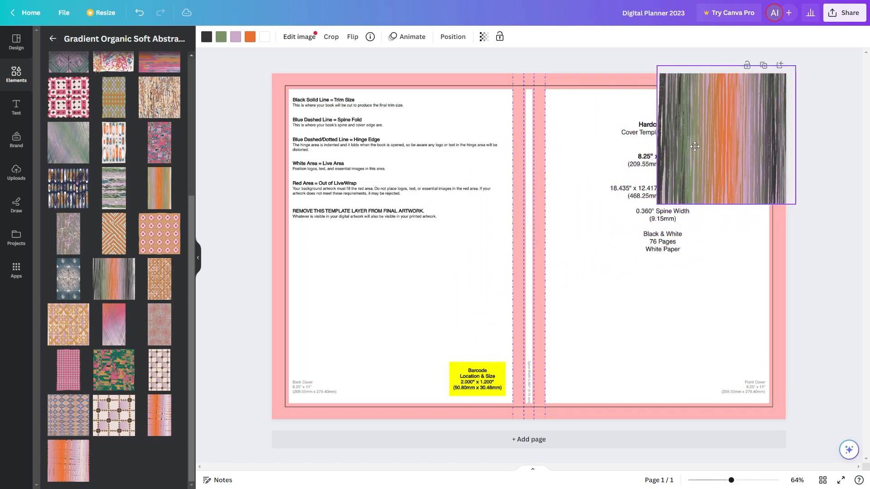
left_click_drag(657, 204, 456, 453)
left_click_drag(478, 369, 561, 283)
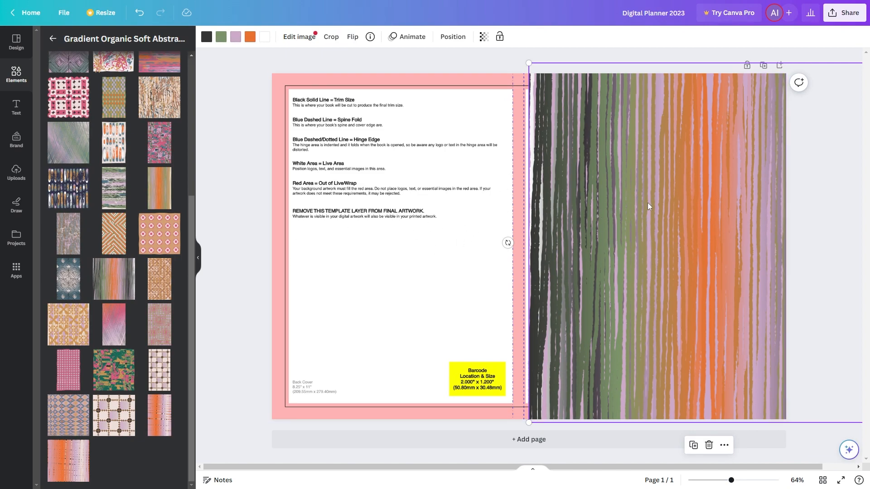
left_click_drag(693, 202, 389, 231)
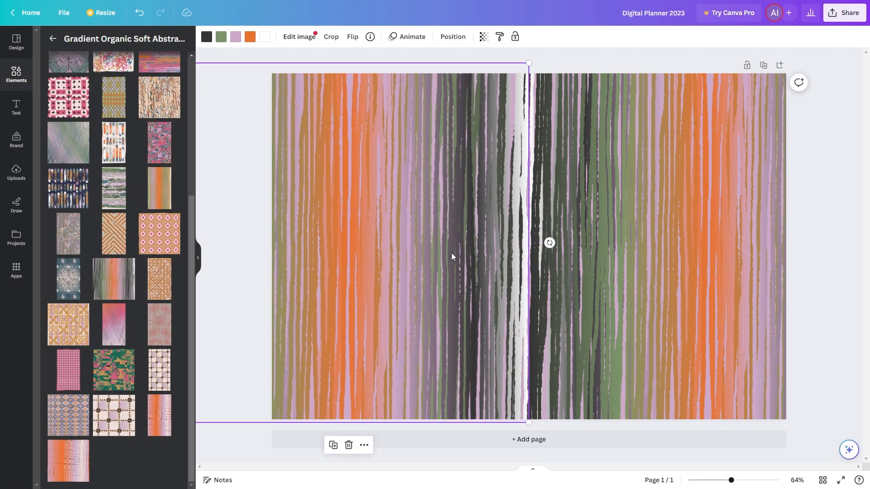
Flip the back-cover gradient horizontally so it mirrors the front
right_click(338, 290)
left_click(252, 327)
left_click(352, 36)
left_click(387, 62)
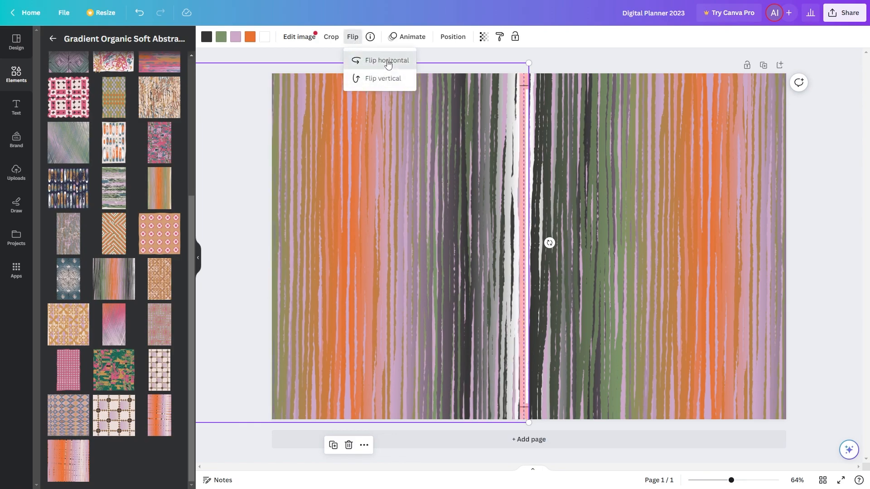
left_click(388, 63)
left_click(810, 279)
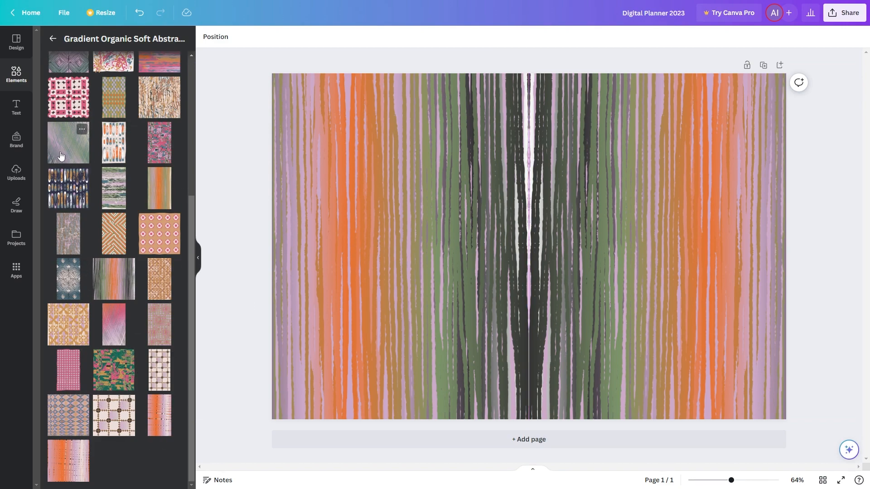
left_click(23, 112)
Open the Vintage Journal Tickets collection in the Elements library
left_click(19, 77)
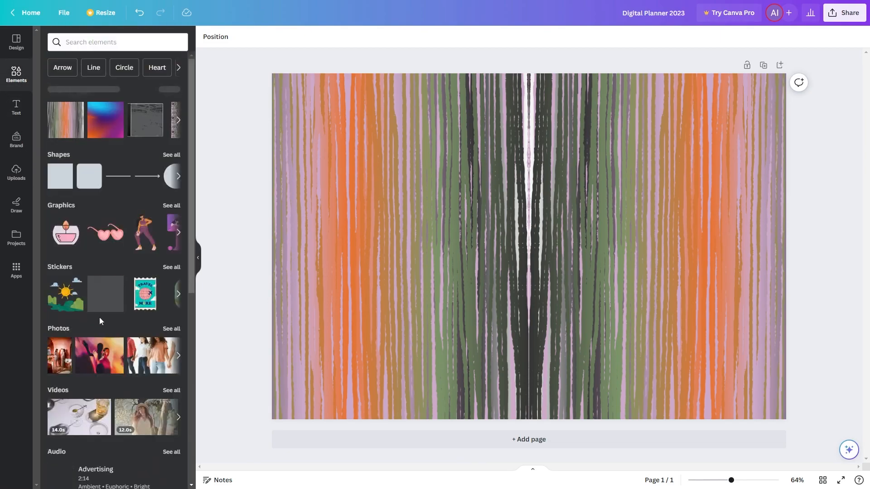
scroll(114, 409, "down", 3)
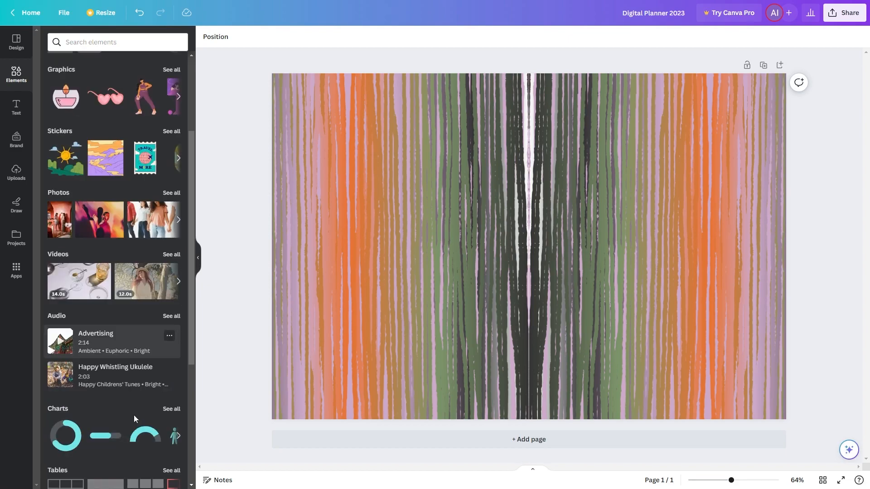
scroll(135, 415, "up", 2)
scroll(136, 417, "down", 12)
scroll(142, 421, "down", 3)
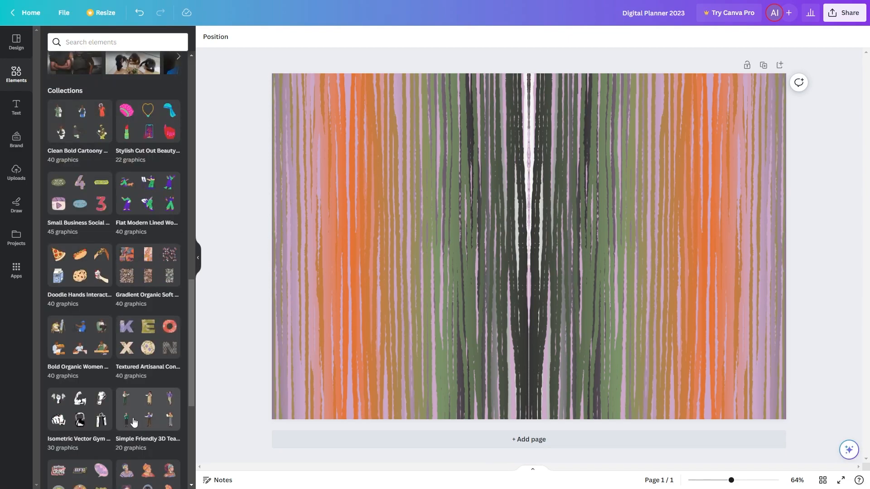
left_click(84, 295)
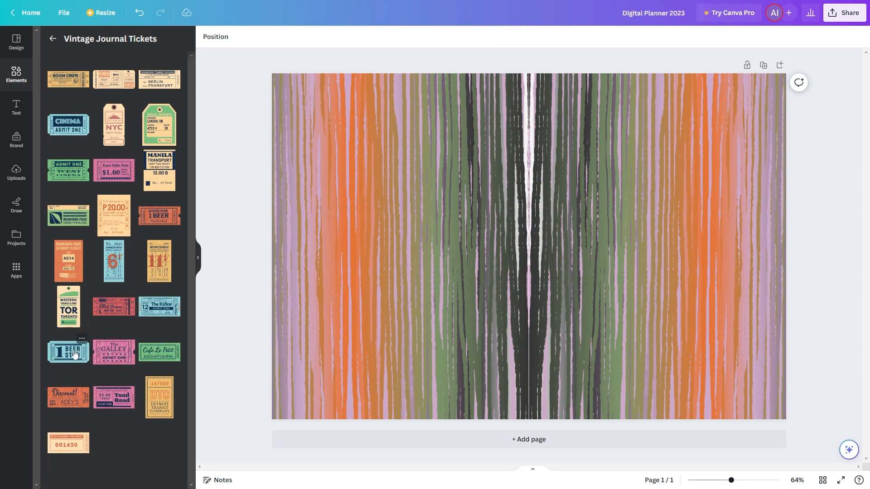
Collage the Boom Chute, P20.00, Boarding Pass and East Side Fair tickets across the cover
left_click_drag(68, 79, 555, 241)
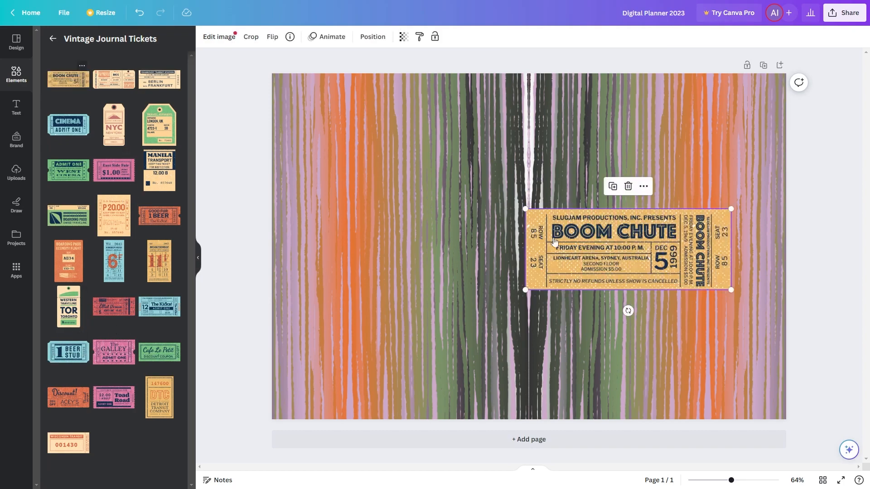
left_click_drag(582, 273, 630, 394)
left_click_drag(114, 215, 752, 113)
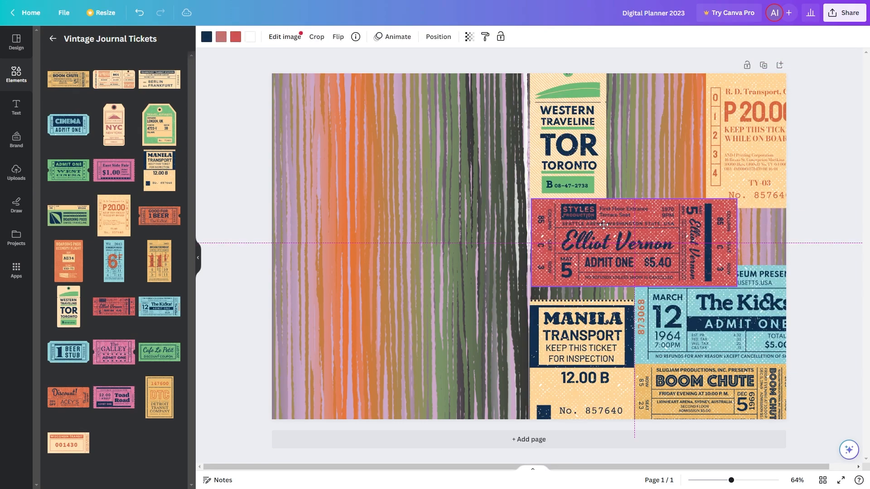
left_click_drag(602, 225, 605, 228)
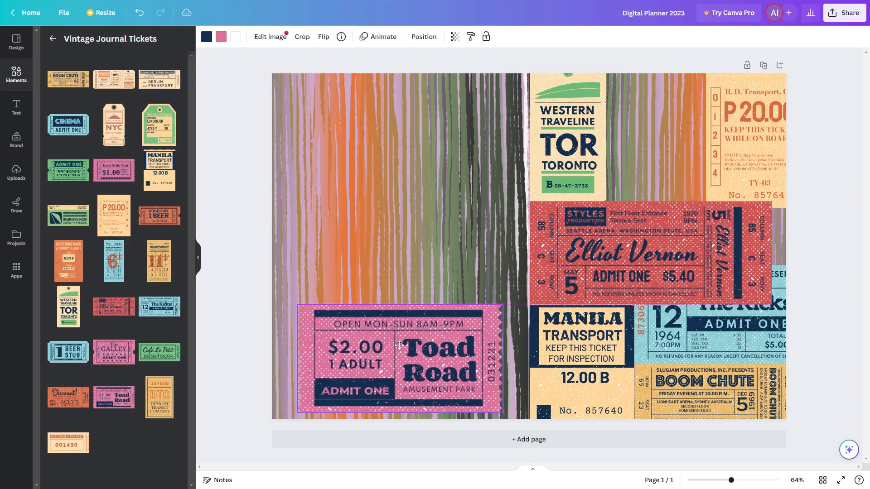
left_click_drag(84, 213, 383, 246)
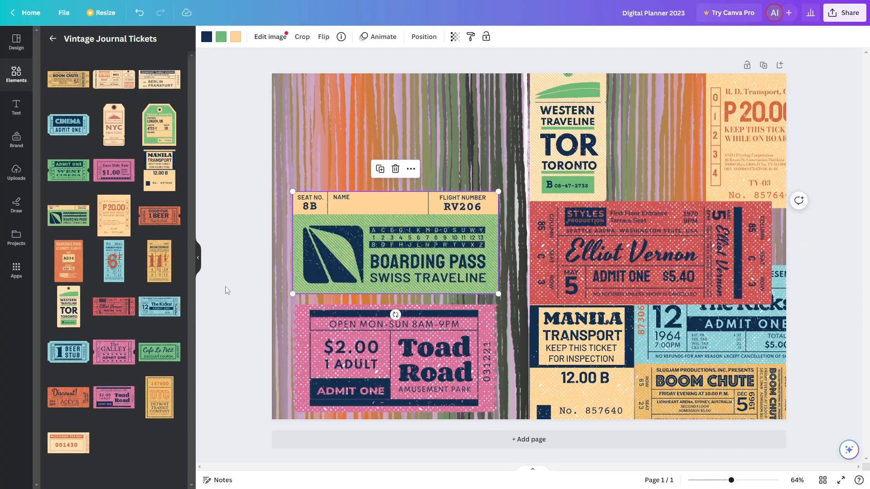
left_click_drag(121, 178, 354, 102)
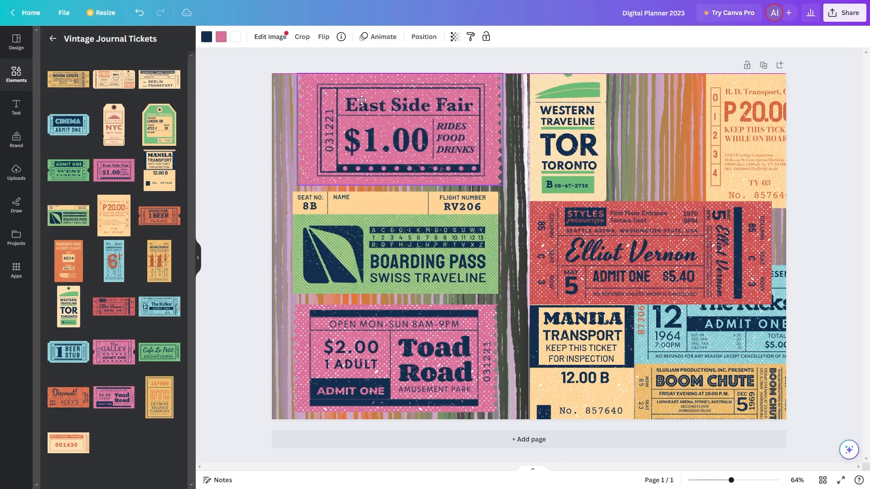
left_click(16, 109)
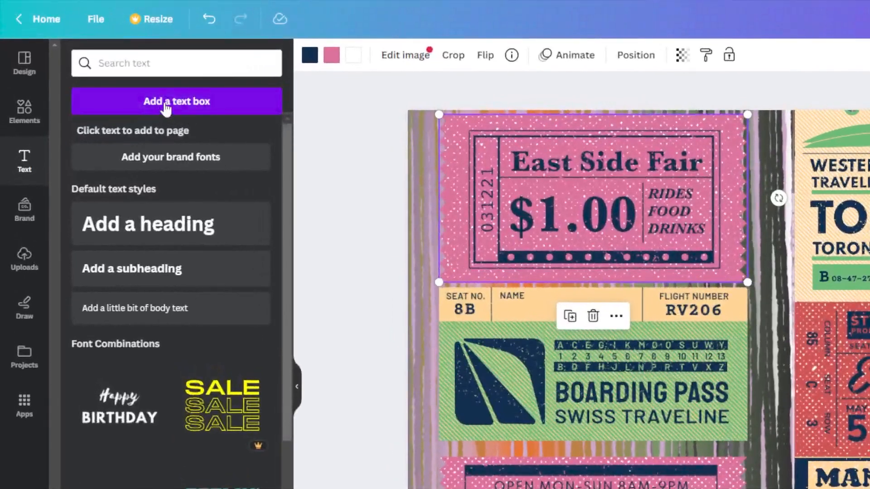
Add a text box over the TOR ticket reading 'DIGITAL' then 'PLANNER 2023' on the next line
left_click(166, 108)
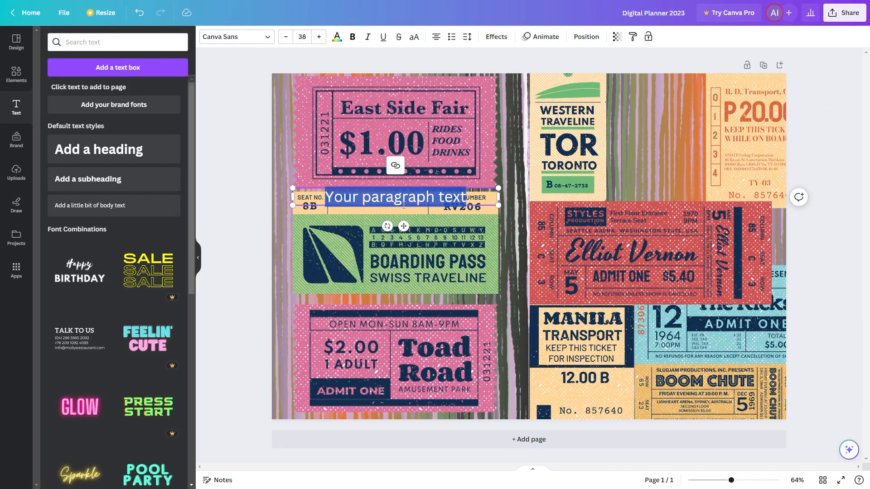
left_click_drag(407, 206, 685, 157)
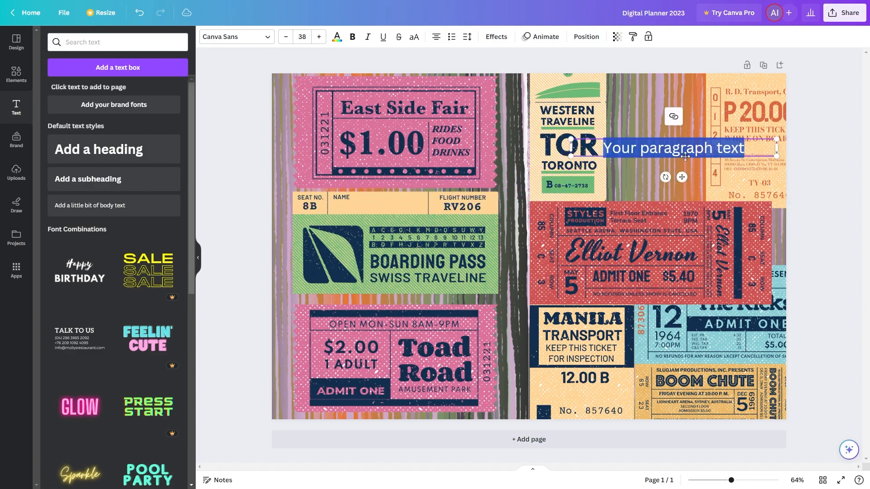
double_click(665, 141)
type("Digi")
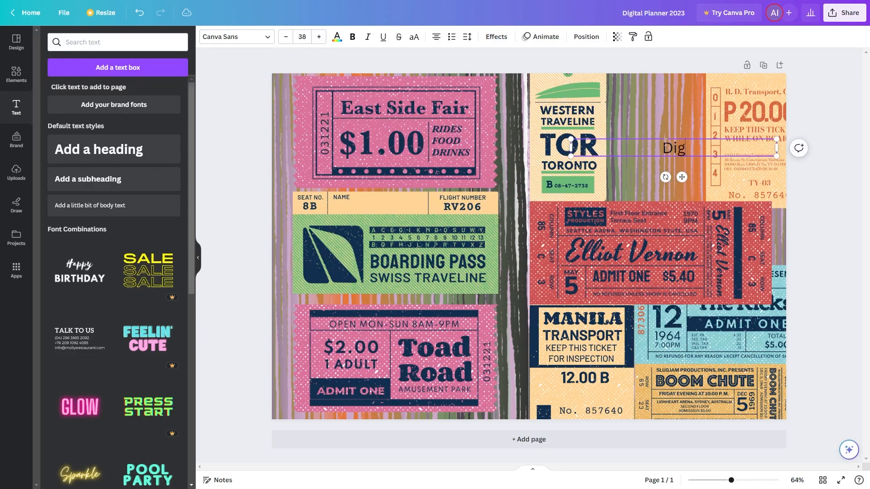
key("BackSpace")
key("BackSpace")
key("BackSpace")
type("IGITAL PLANNER")
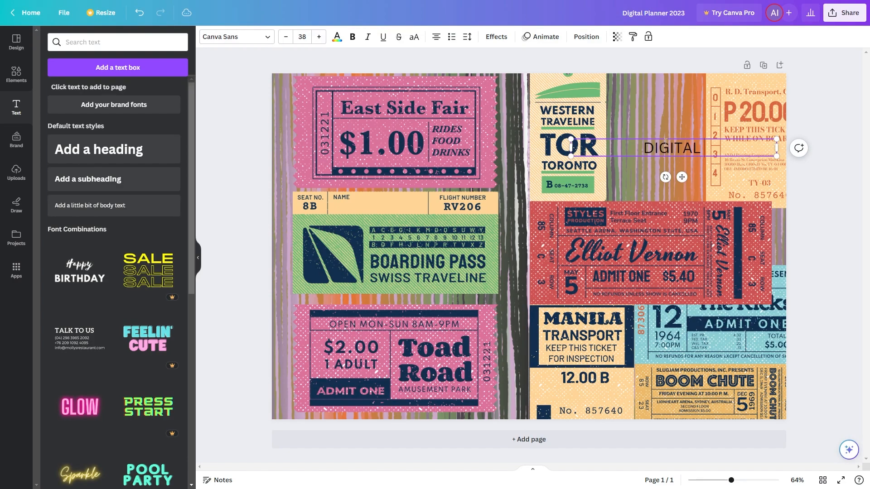
key("BackSpace")
key("BackSpace")
key("BackSpace")
key("BackSpace")
key("BackSpace")
key("BackSpace")
key("BackSpace")
key("BackSpace")
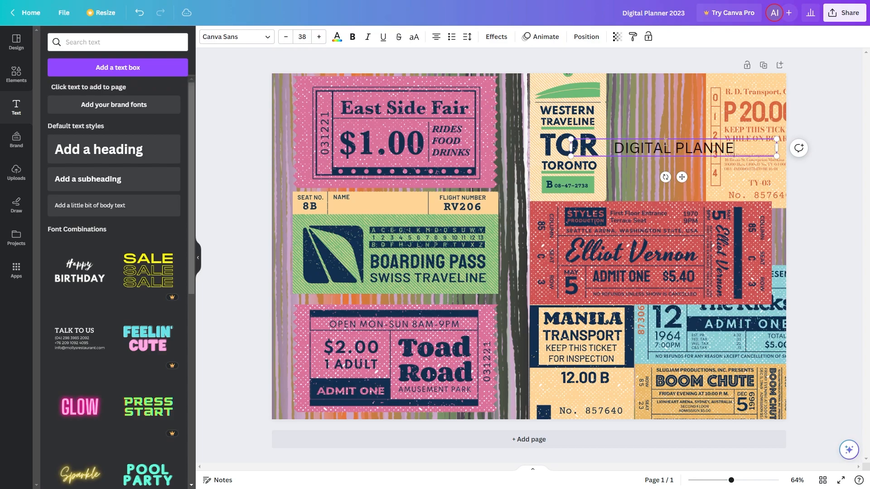
key("Return")
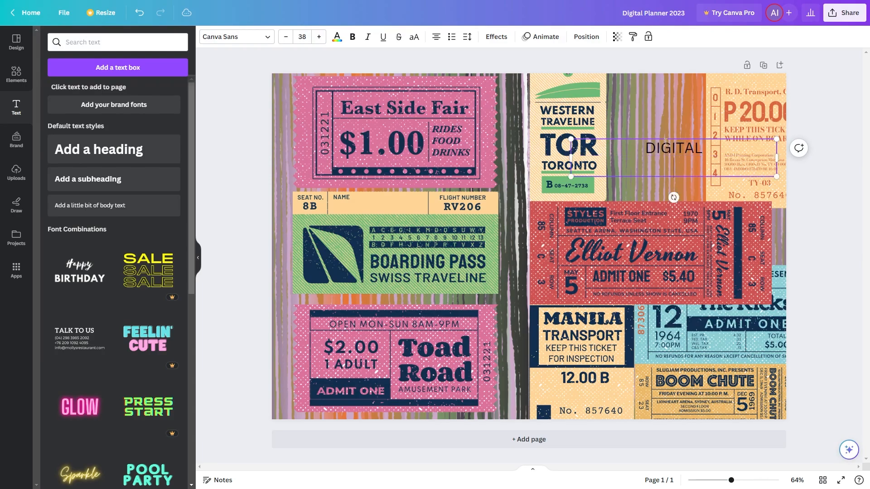
type("PLANNER ")
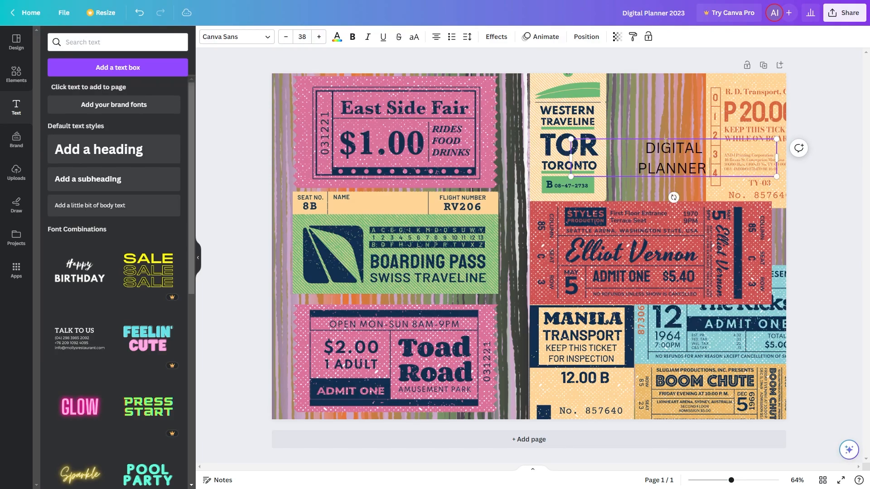
type("2023")
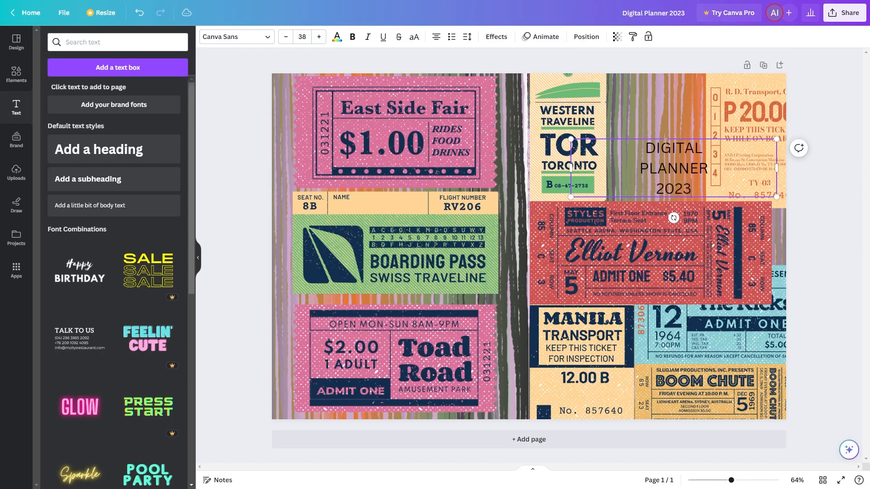
Set the whole title in League Spartan, after trying Anton and Horizon
key("ctrl+a")
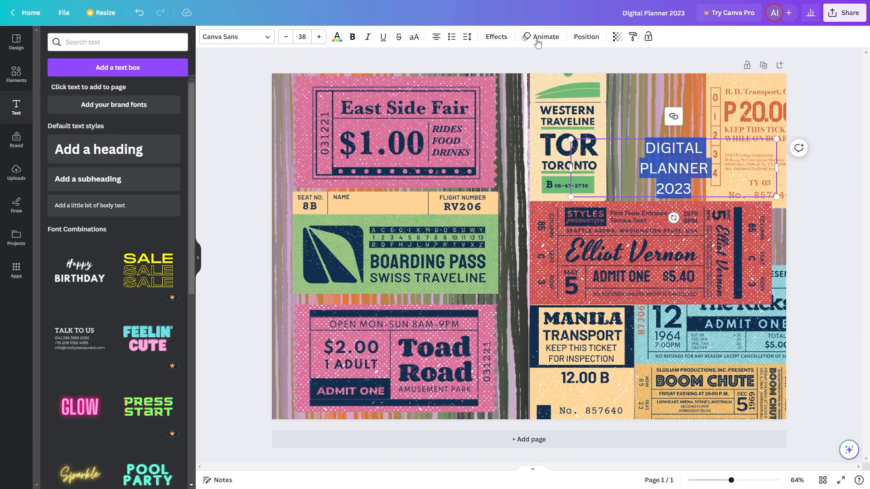
left_click(253, 37)
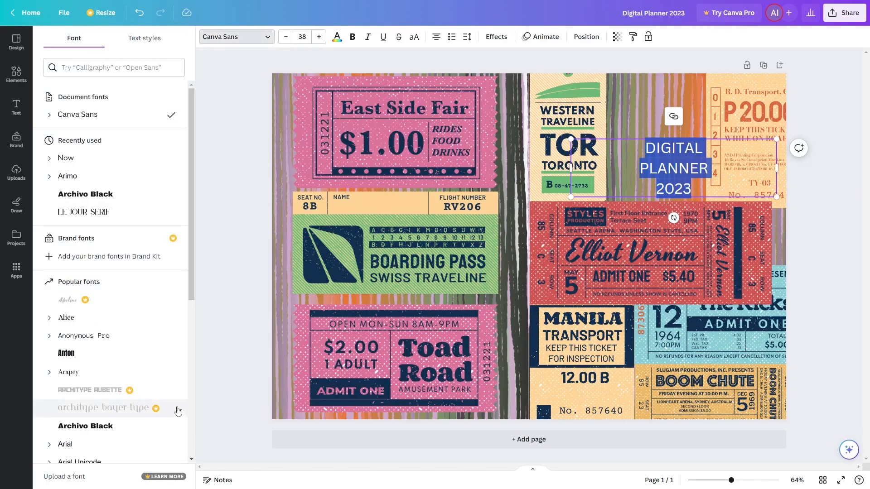
left_click(86, 353)
scroll(116, 431, "down", 20)
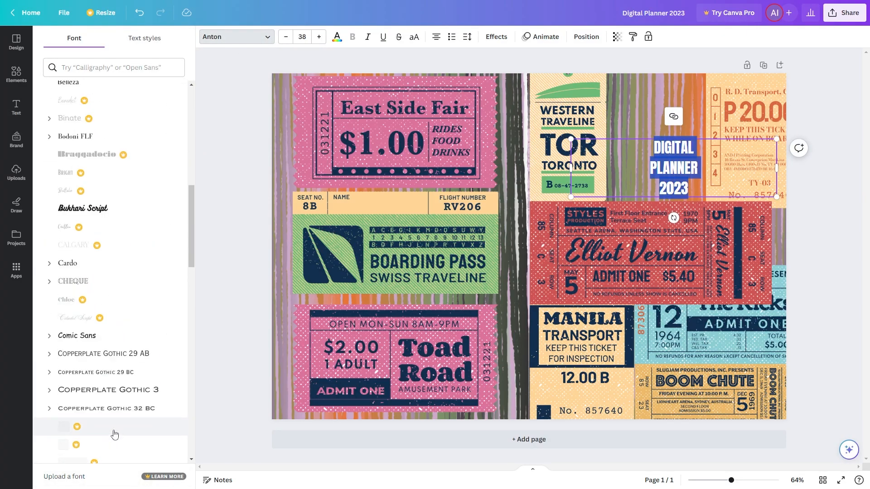
left_click(83, 245)
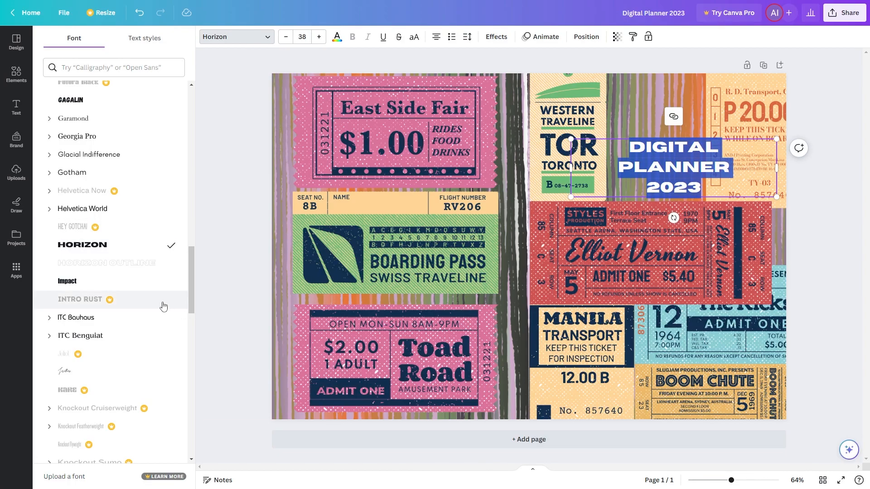
scroll(82, 384, "down", 1)
scroll(82, 385, "down", 5)
left_click(136, 396)
scroll(110, 414, "down", 2)
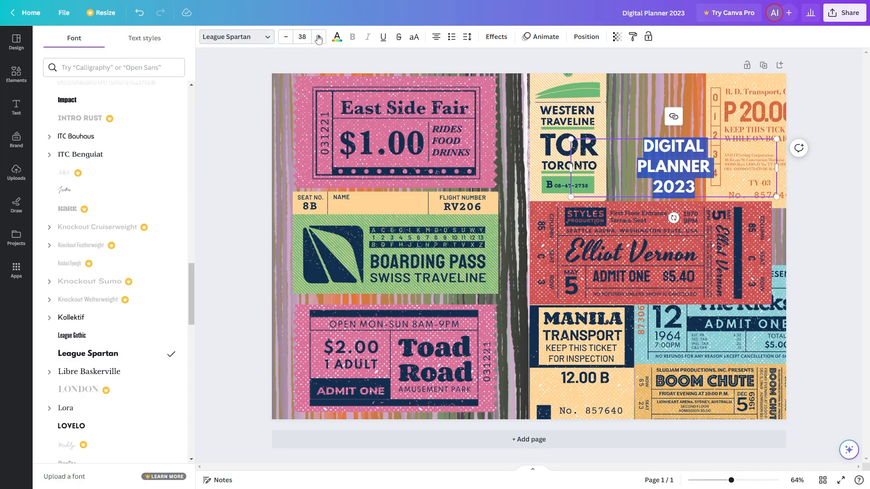
Change the title's text colour to navy, after trying two greens
left_click(340, 40)
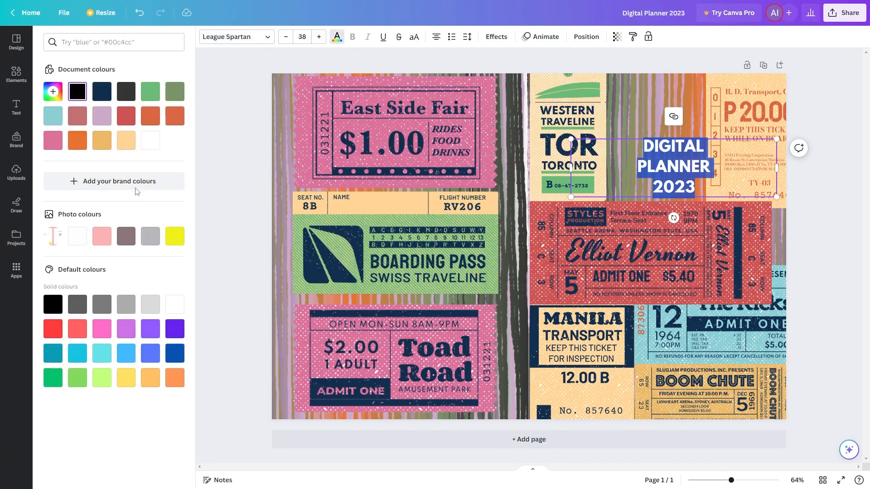
left_click(150, 91)
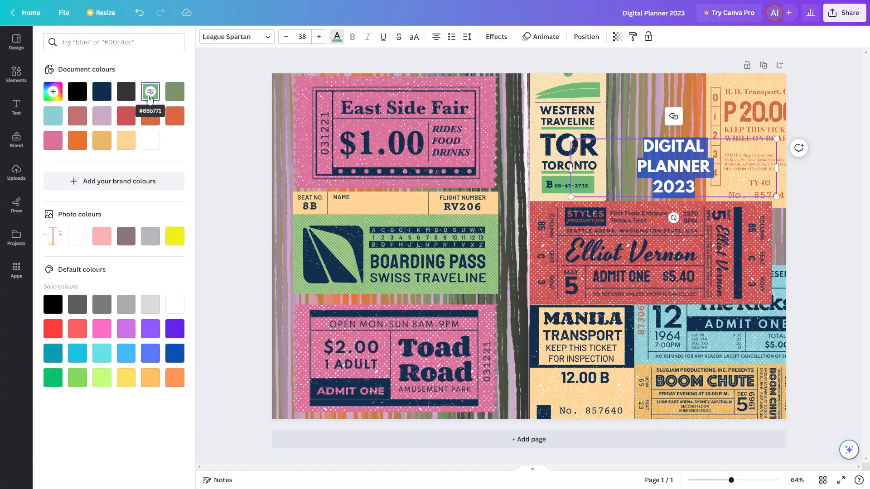
left_click(54, 379)
left_click(721, 236)
left_click(705, 164)
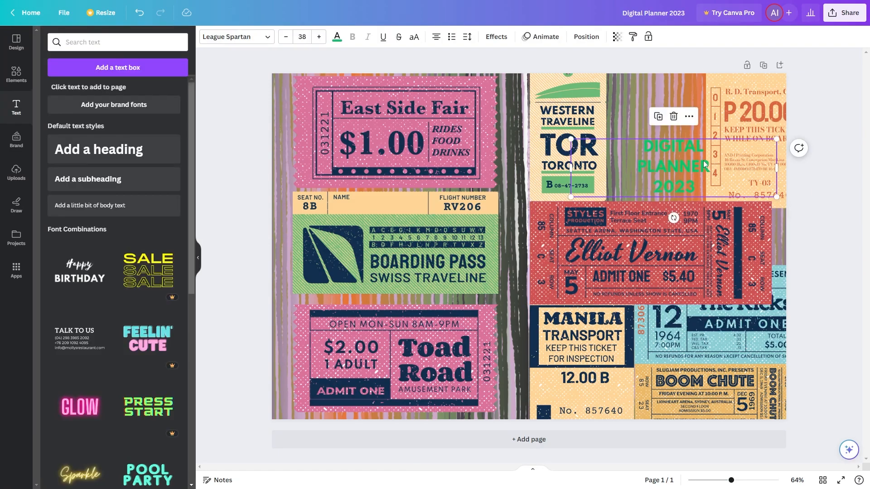
left_click(338, 37)
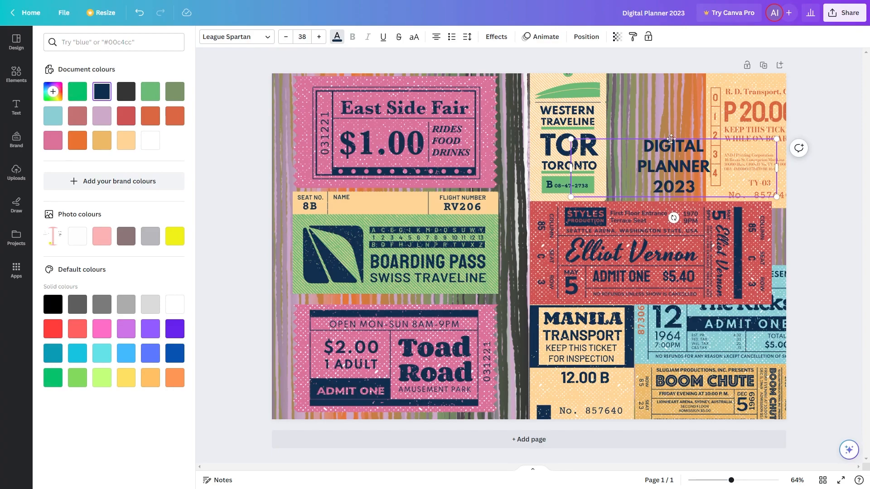
Move the title up and left into the gap between the Toronto and P20.00 tickets
mouse_move(670, 137)
left_mouse_down()
mouse_move(651, 102)
mouse_move(669, 154)
left_mouse_up()
left_click(746, 232)
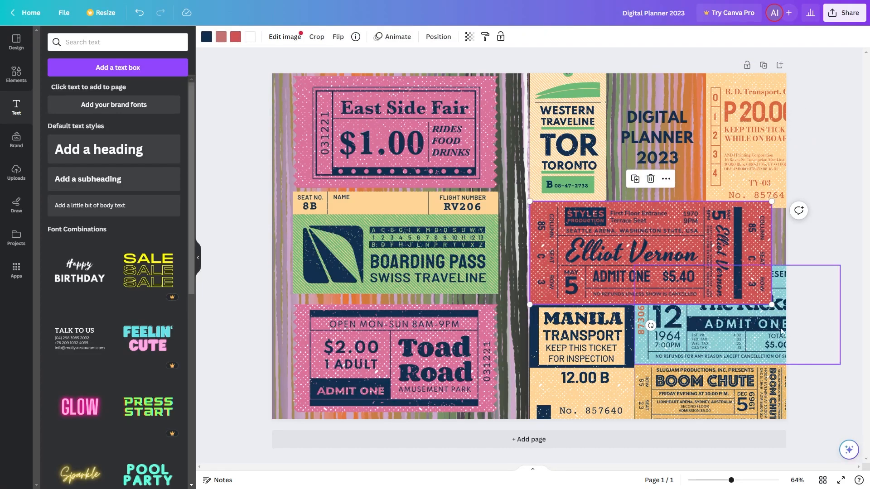
left_click(852, 259)
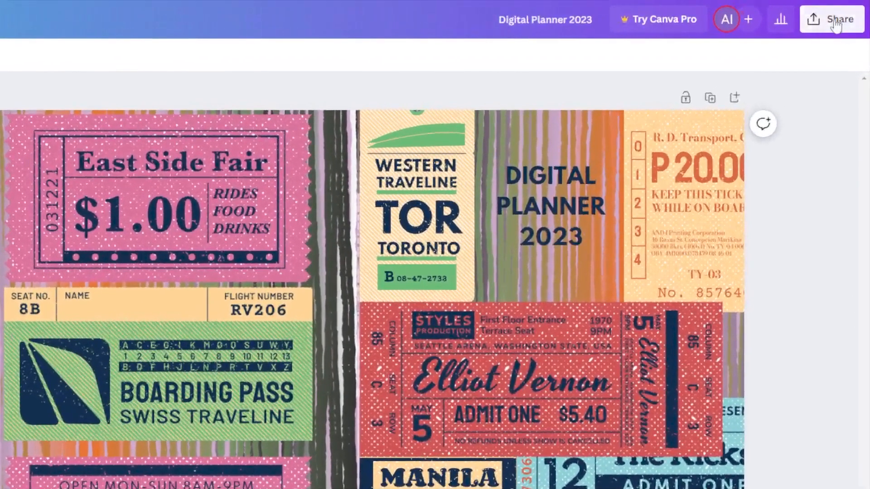
Download 'Digital Planner 2023' as PDF Print with Flatten PDF on and the RGB profile
left_click(842, 18)
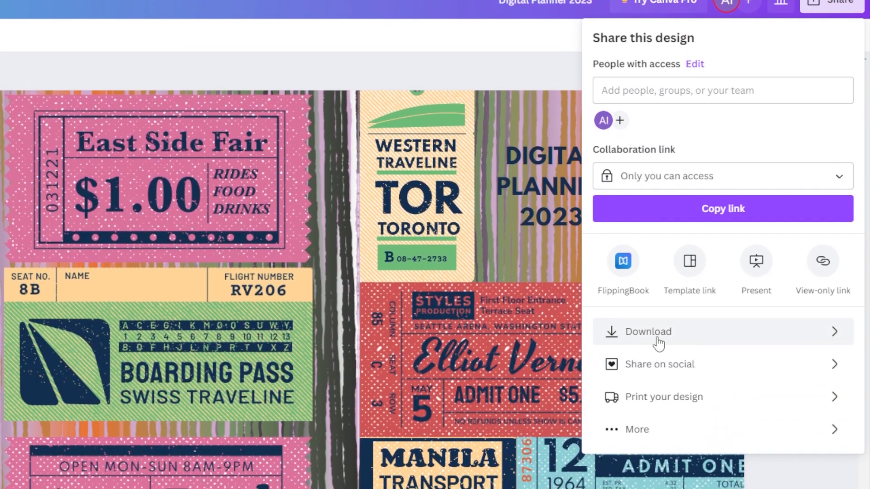
left_click(657, 337)
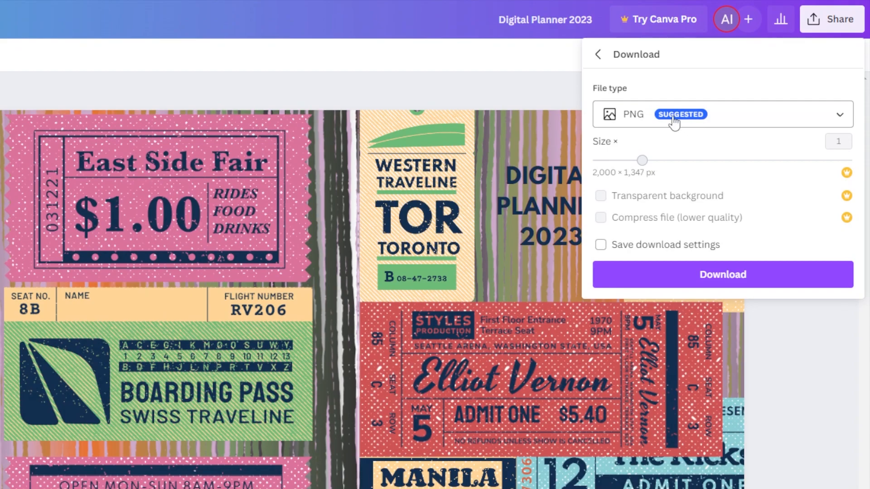
left_click(693, 118)
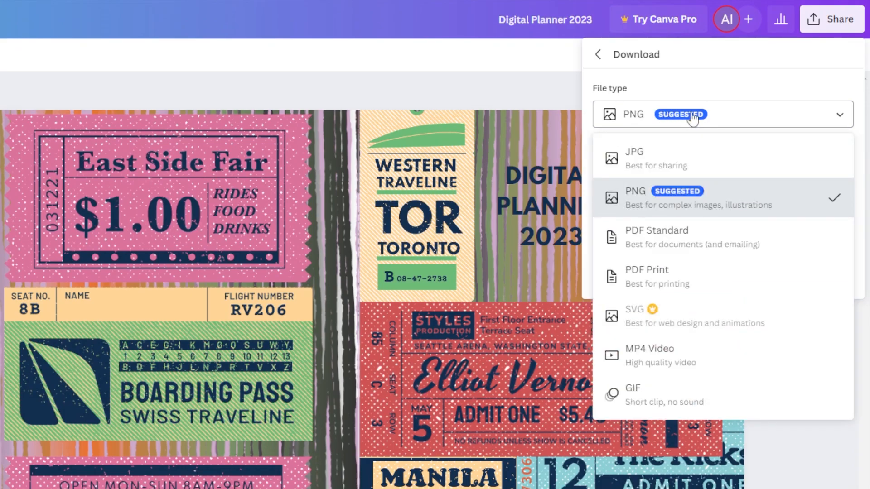
left_click(698, 282)
left_click(694, 233)
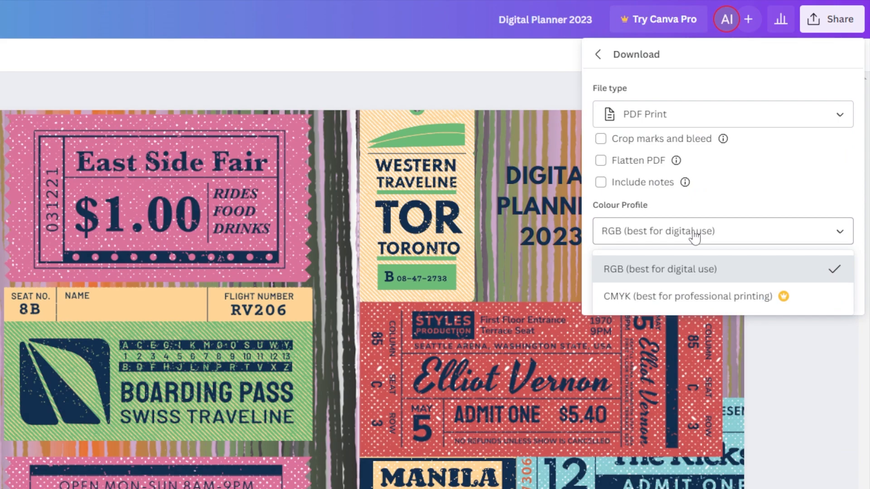
left_click(696, 236)
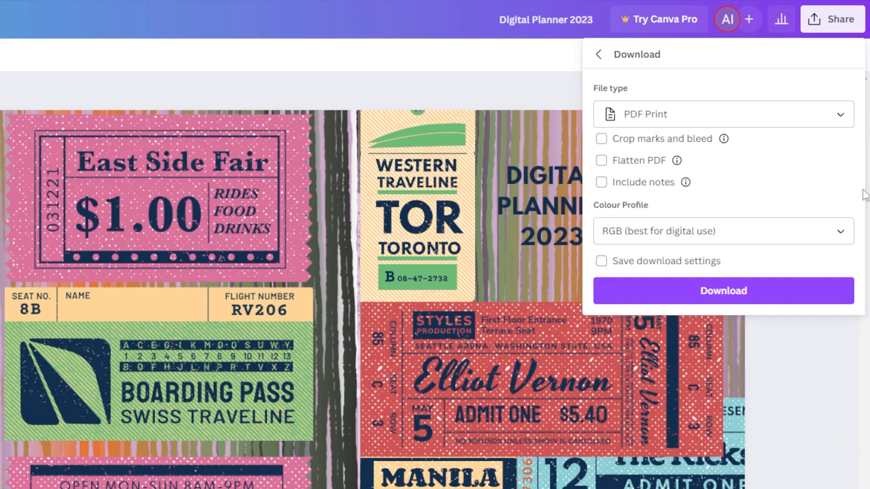
left_click(602, 162)
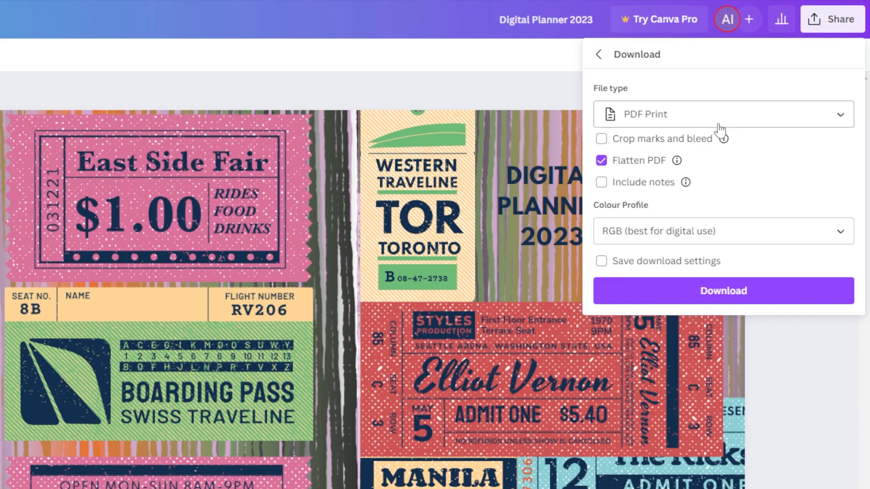
left_click(756, 232)
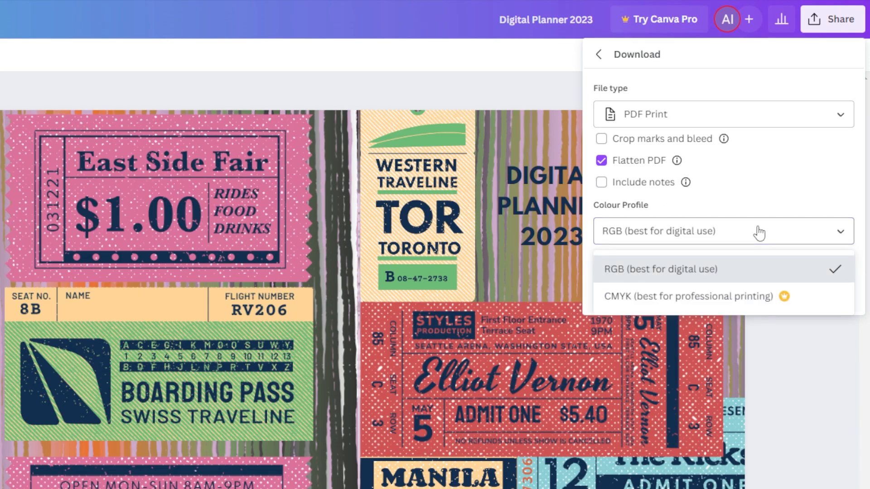
left_click(671, 274)
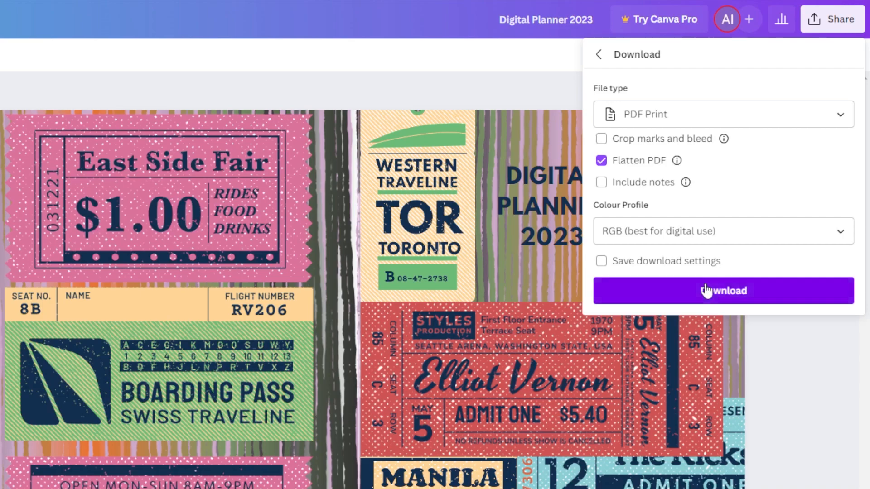
left_click(804, 299)
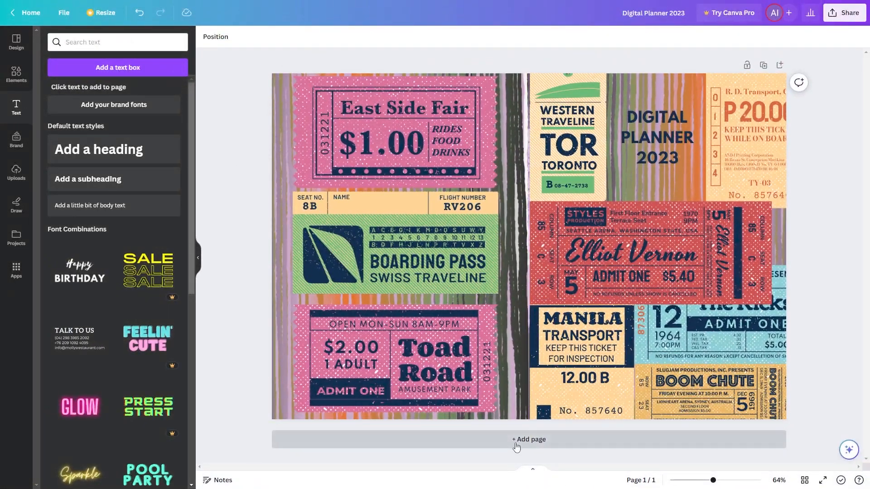
Add a second page and place the uploaded cover template image on it
left_click(460, 458)
left_click(16, 172)
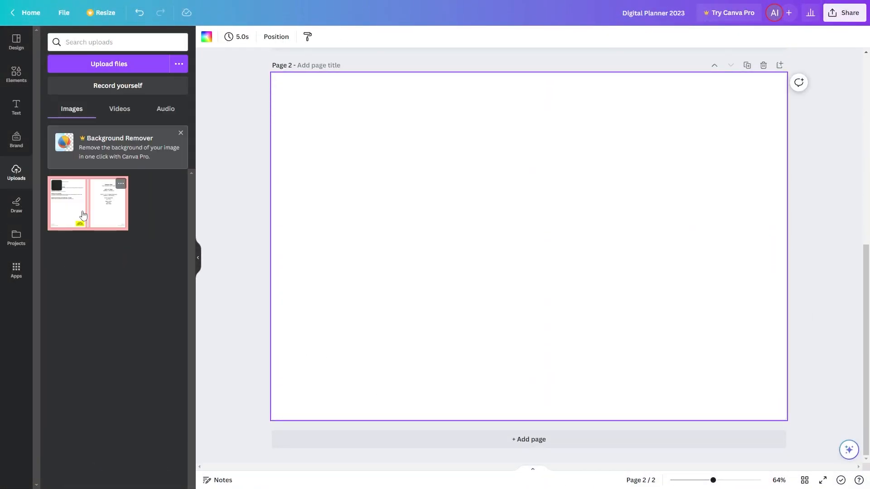
left_click_drag(432, 251, 431, 251)
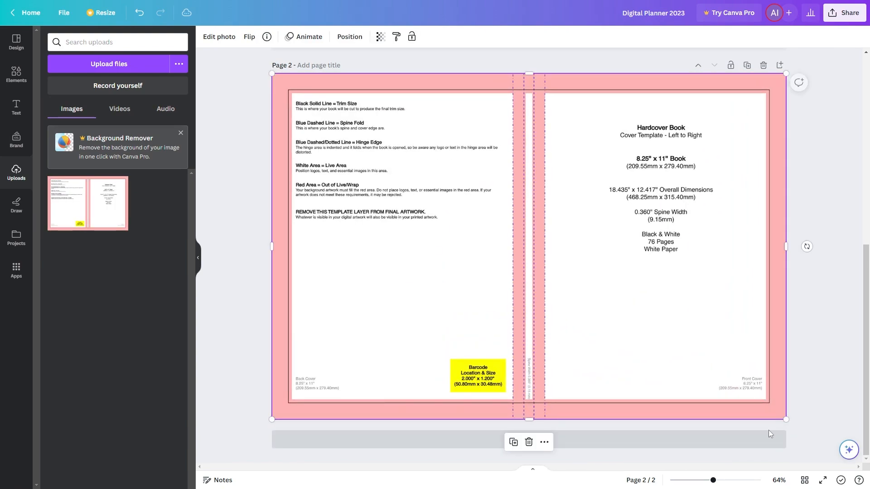
left_click(835, 358)
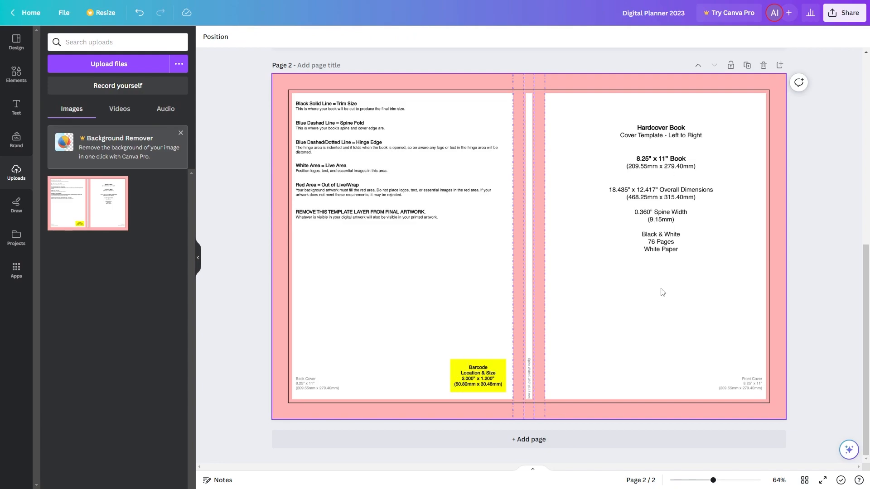
Compare page 1's ticket collage with the page 2 template, then go to the KDP Format Your Paperback help page
scroll(434, 263, "up", 7)
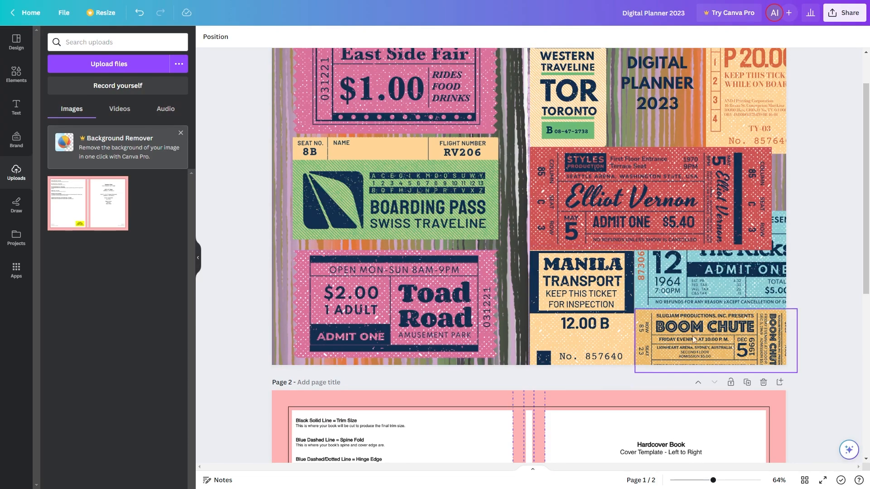
scroll(694, 339, "down", 7)
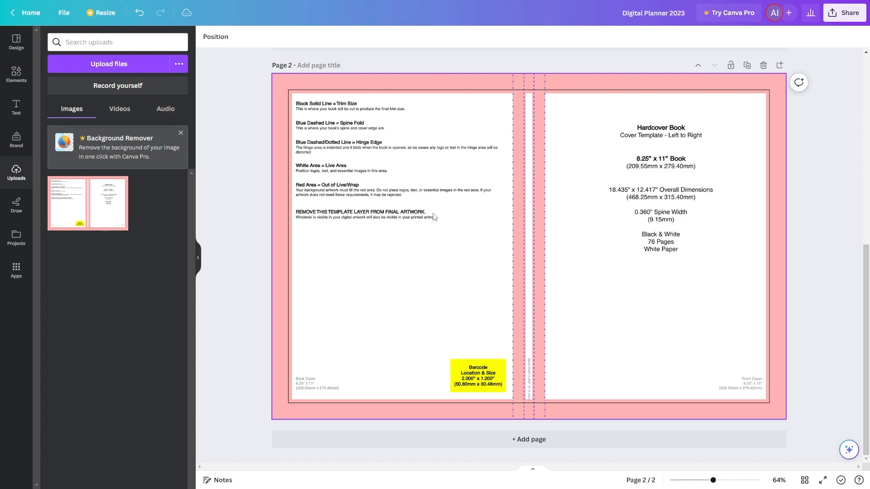
scroll(434, 217, "up", 8)
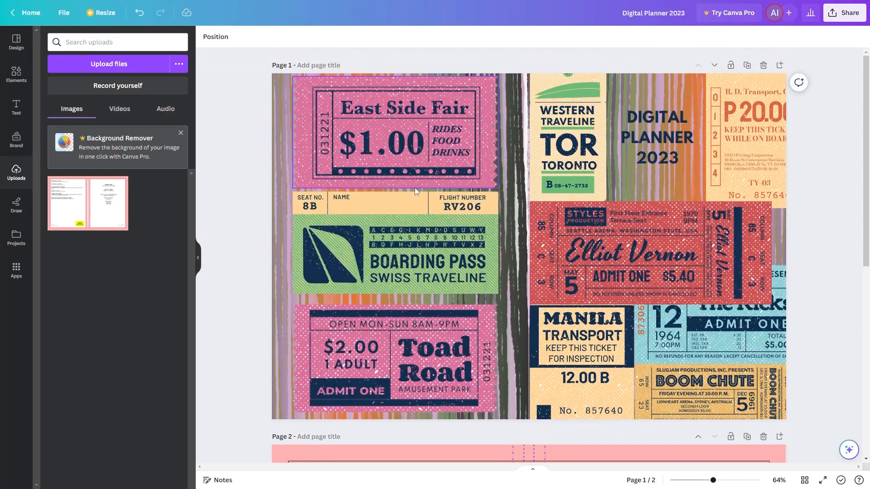
scroll(415, 351, "down", 8)
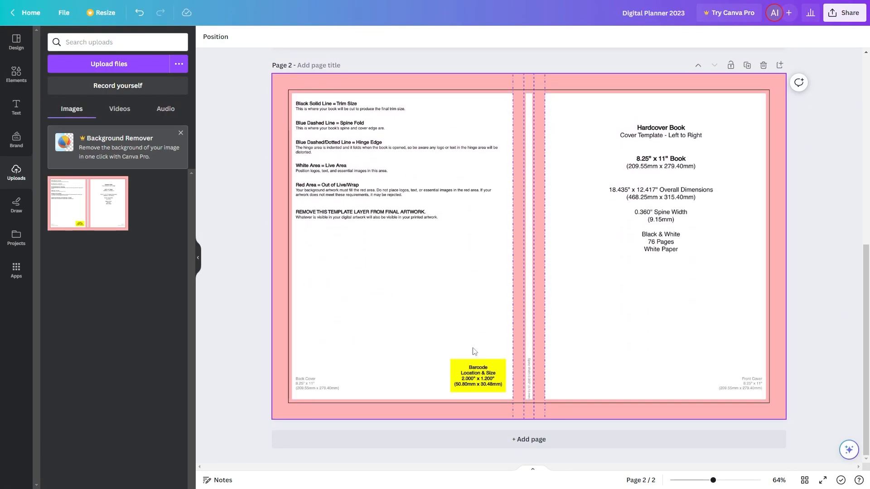
left_click(537, 358)
scroll(510, 353, "up", 8)
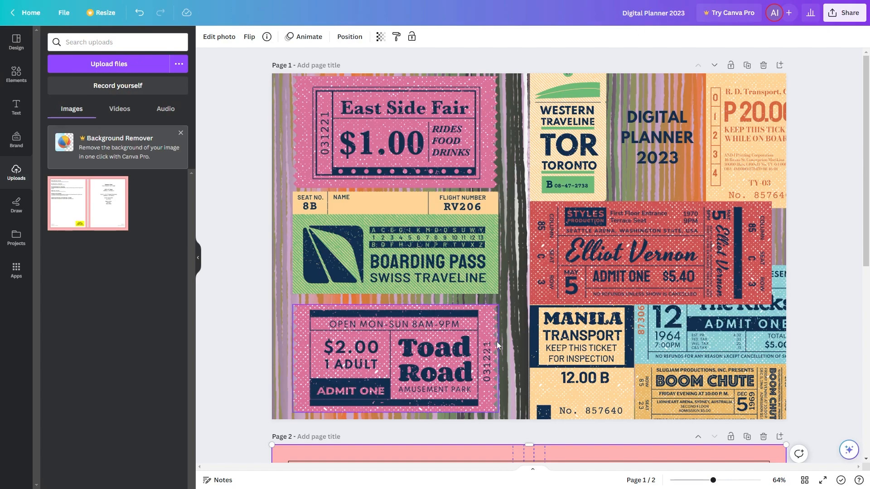
left_click(814, 240)
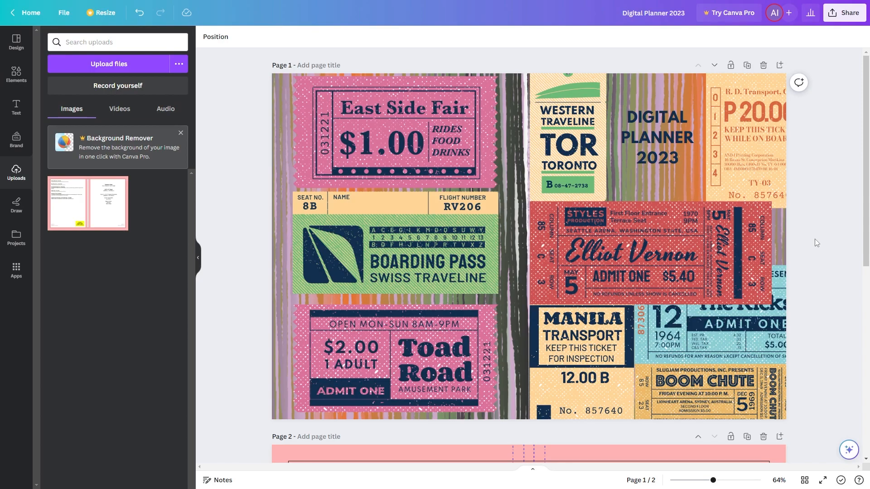
key("ctrl+Tab")
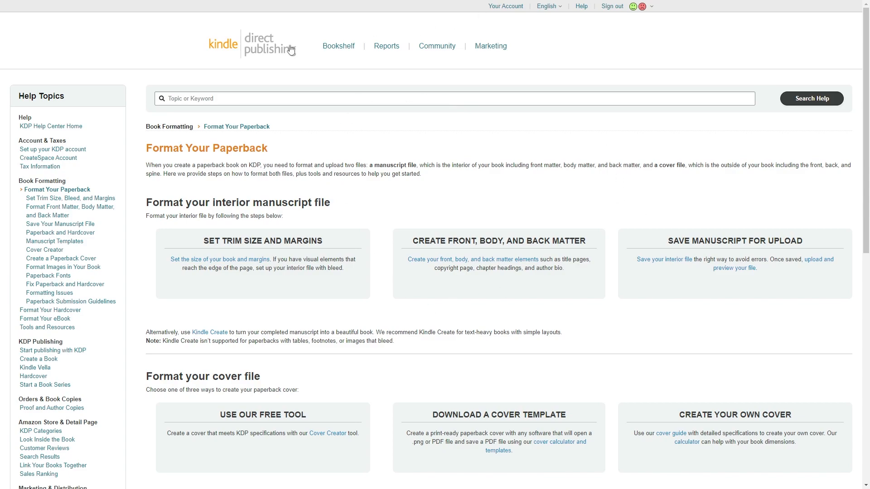
Sign in to Kindle Direct Publishing and start creating a new paperback
left_click(263, 51)
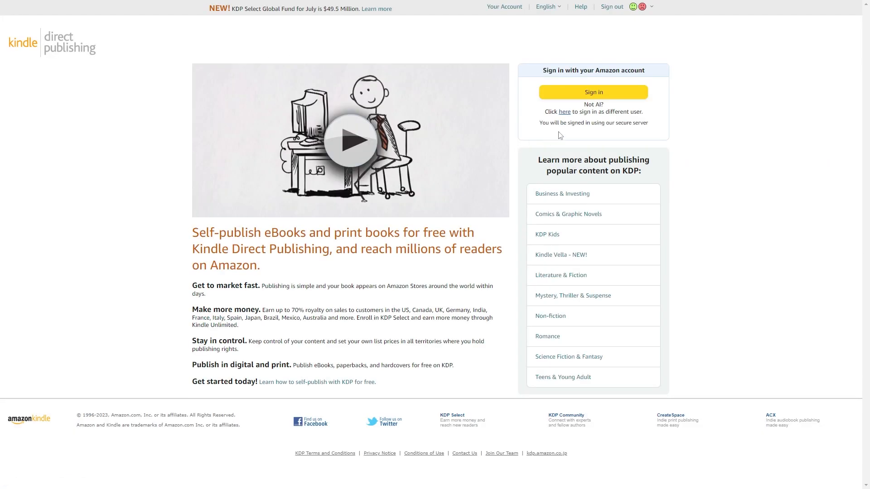
left_click(602, 98)
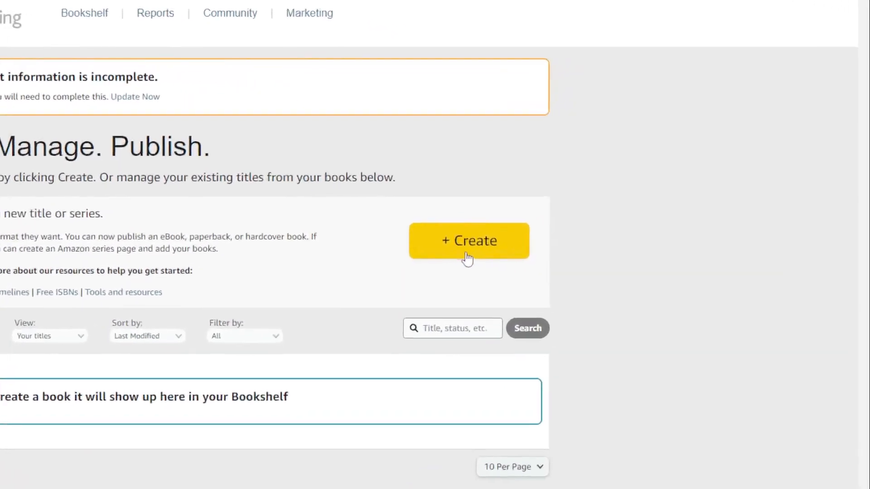
left_click(604, 207)
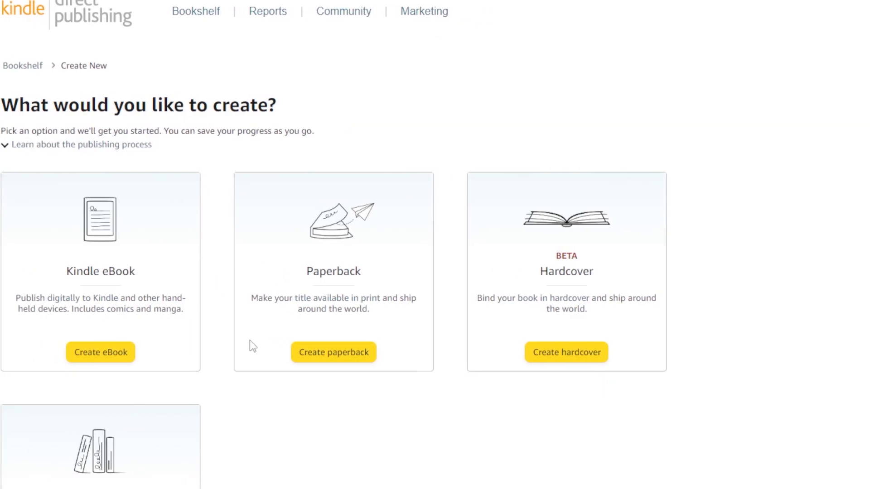
left_click(377, 354)
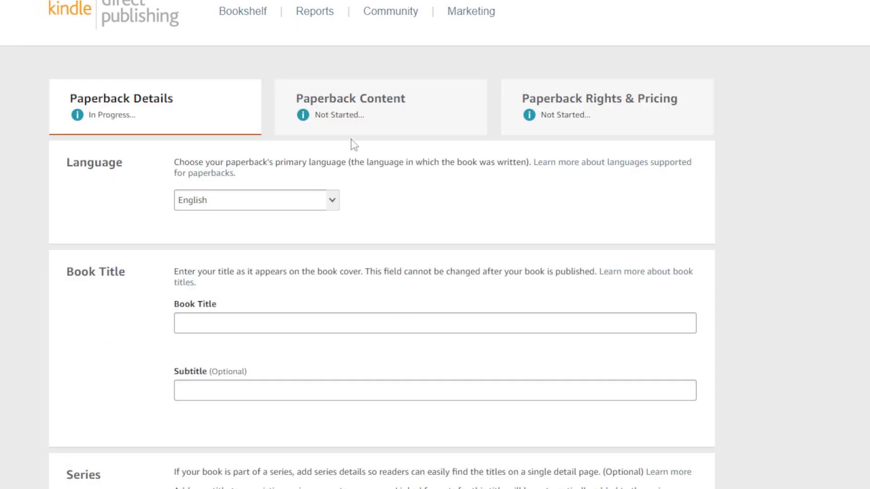
scroll(260, 245, "down", 9)
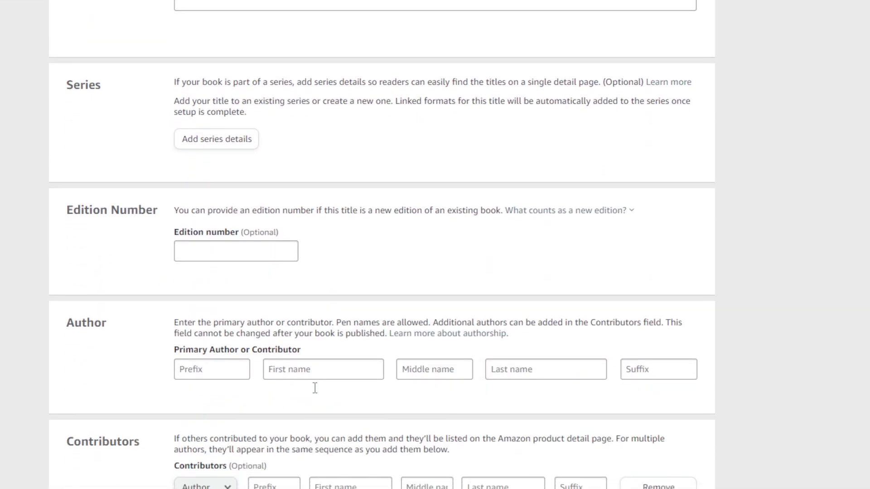
scroll(315, 388, "down", 10)
scroll(316, 384, "up", 14)
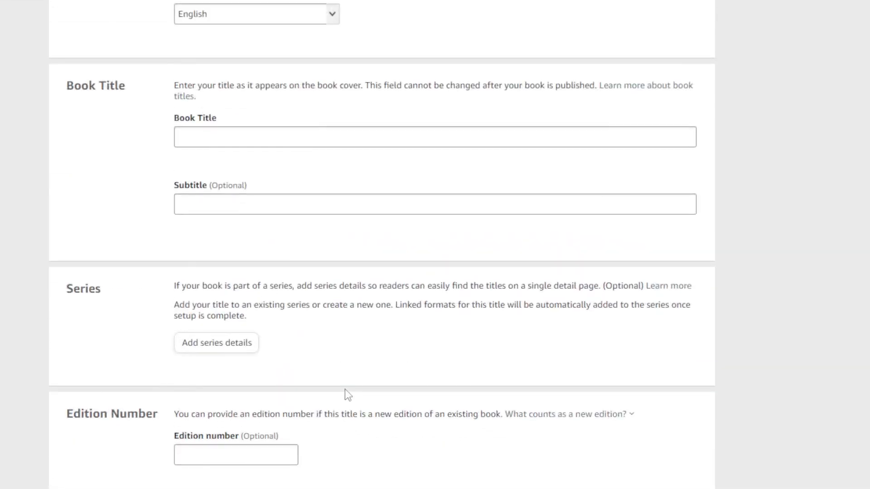
scroll(348, 394, "up", 4)
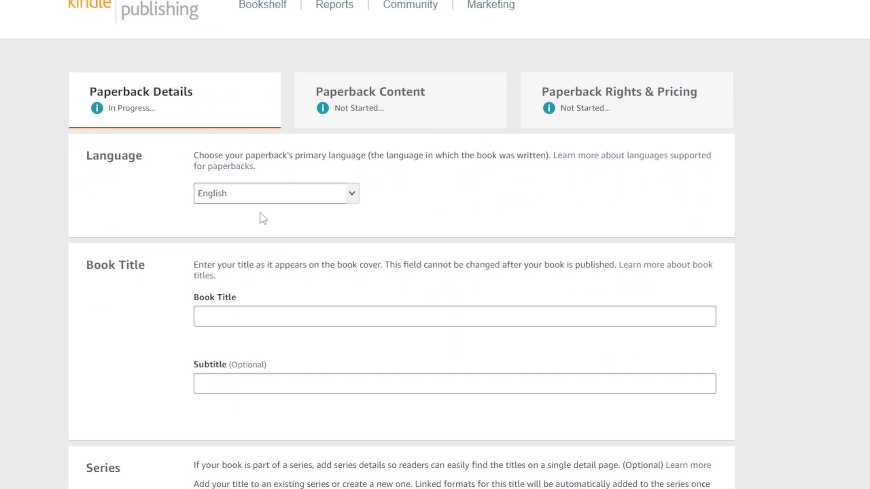
Enter 'Digital Planner 2023' as the book title
left_click(277, 313)
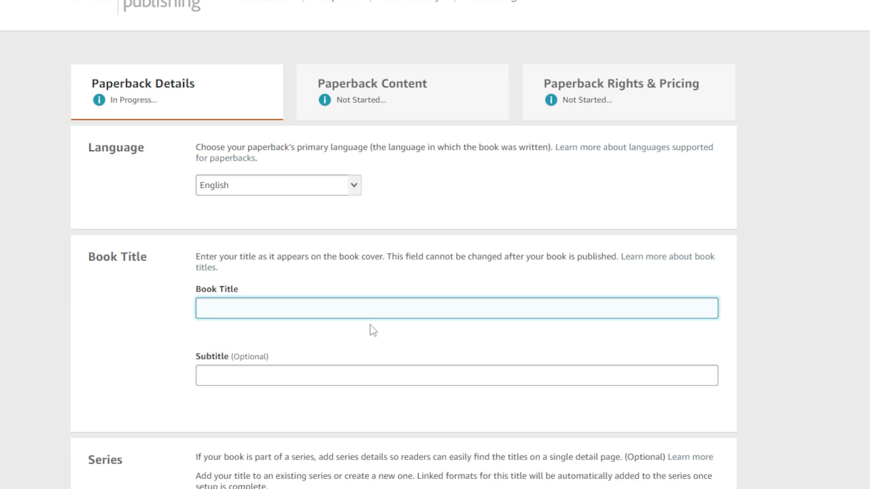
type("Digital Planner 2023")
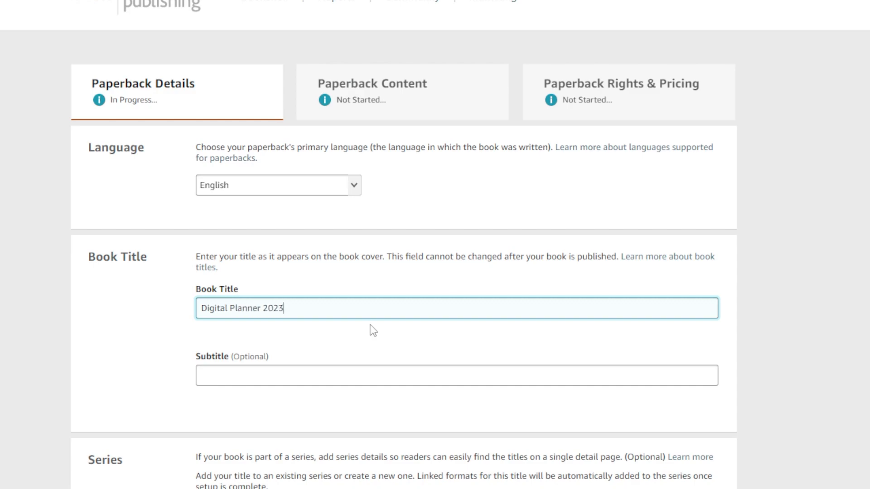
scroll(373, 331, "down", 4)
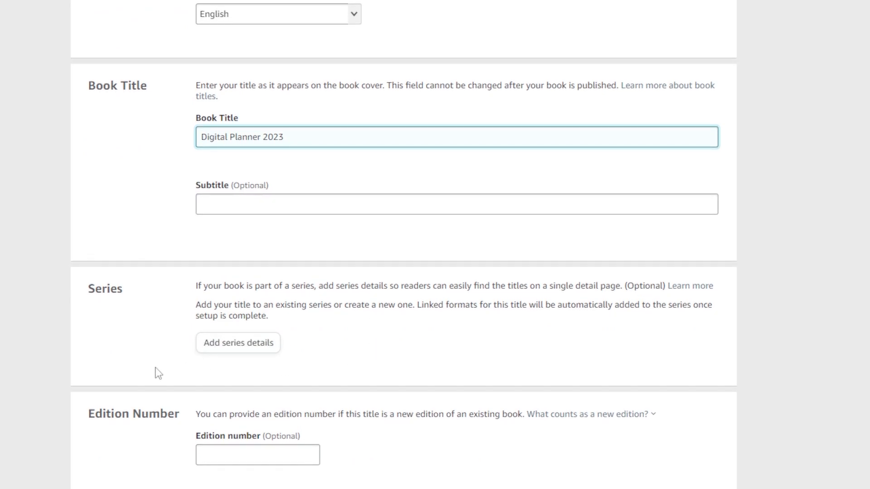
scroll(320, 377, "down", 3)
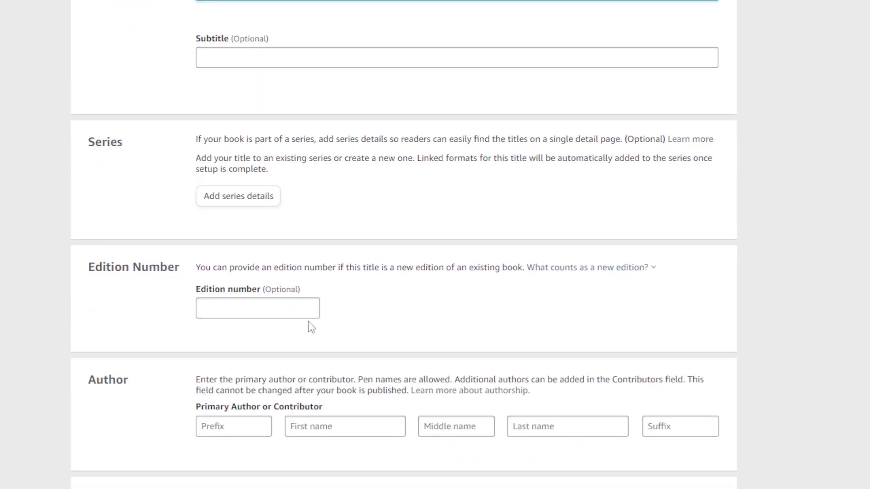
scroll(308, 323, "down", 5)
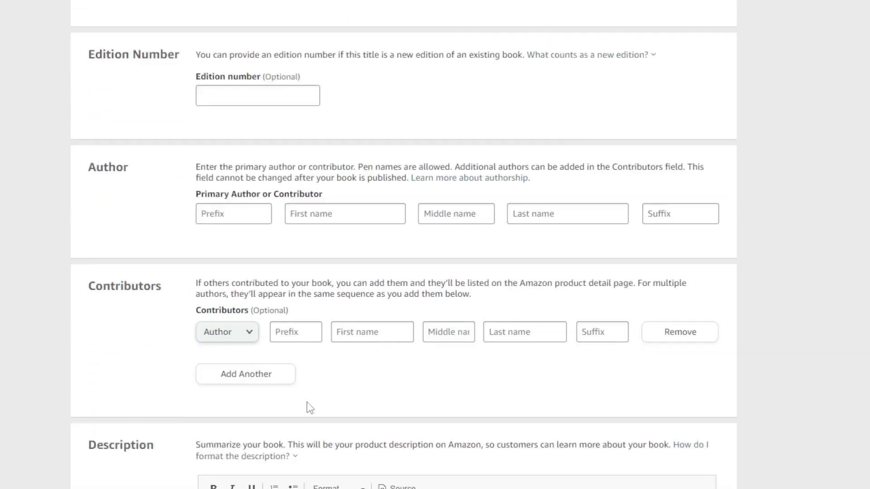
scroll(307, 403, "down", 3)
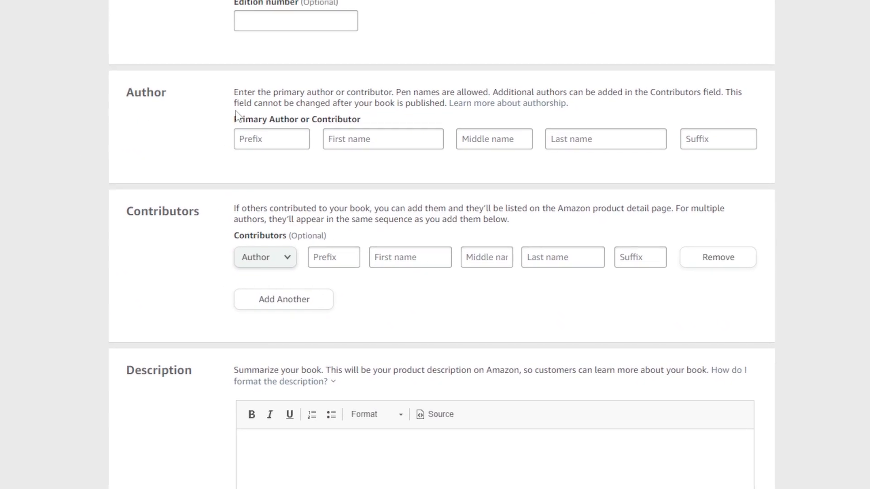
scroll(229, 144, "down", 5)
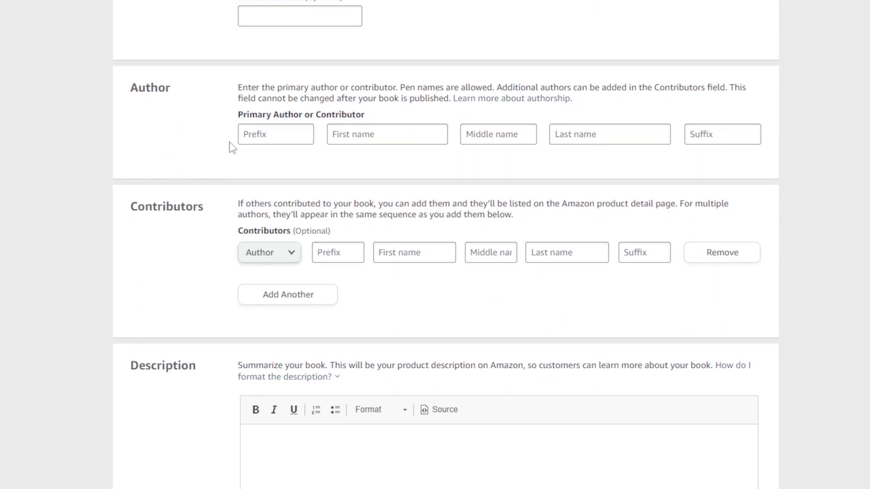
Write the description 'A digital planner to be used for planning in 2023'
left_click(509, 306)
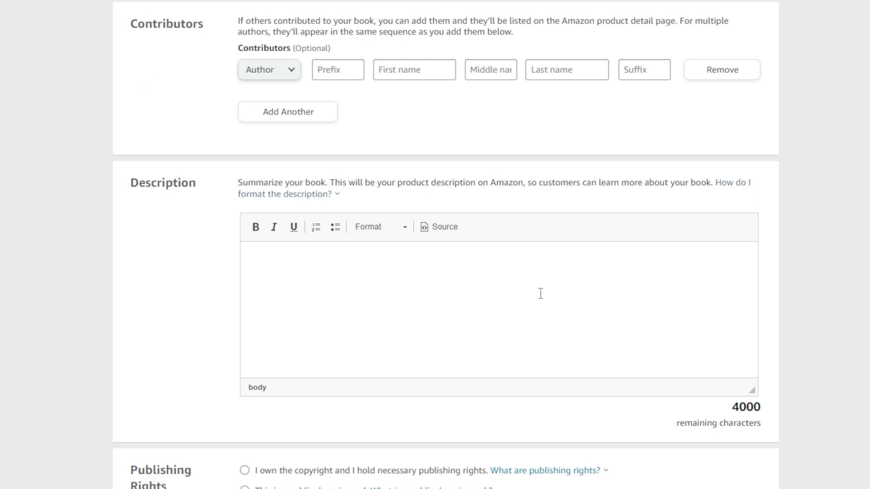
type("A digital planner to")
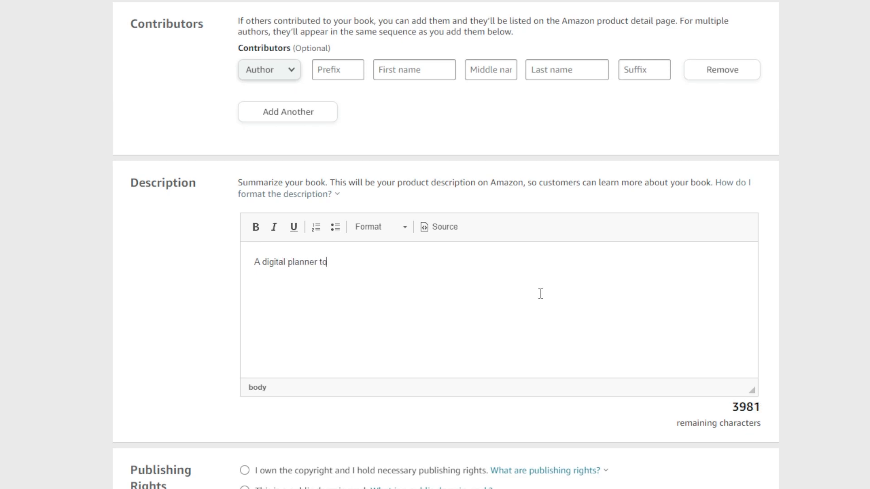
type(" be used for planning")
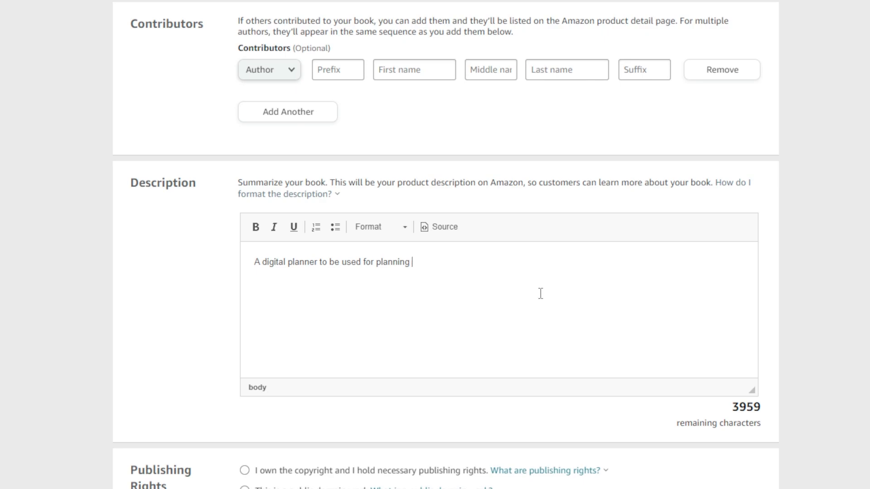
type(" in 2023")
scroll(535, 293, "down", 4)
scroll(528, 289, "down", 3)
scroll(256, 175, "up", 2)
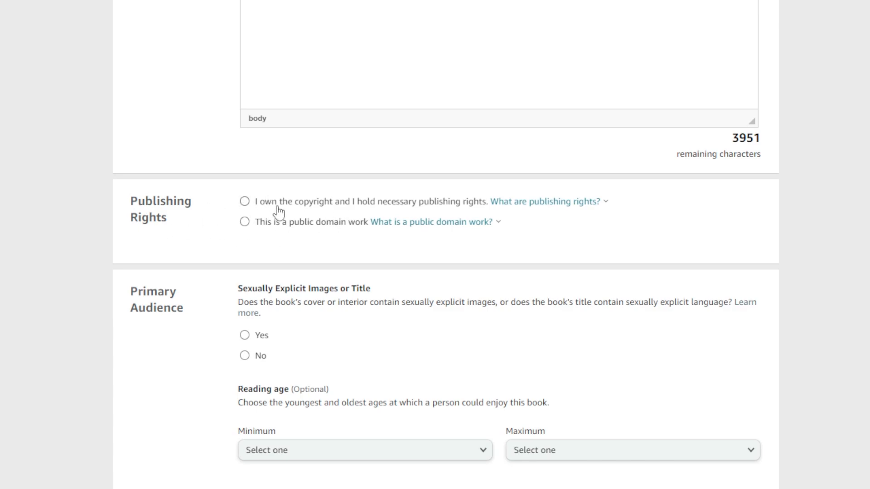
scroll(250, 199, "down", 6)
scroll(623, 342, "down", 4)
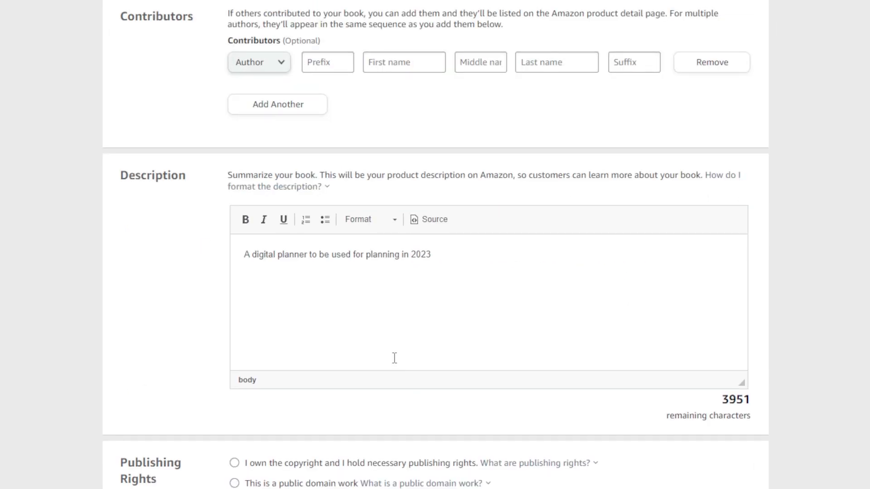
scroll(394, 356, "up", 3)
scroll(565, 142, "up", 7)
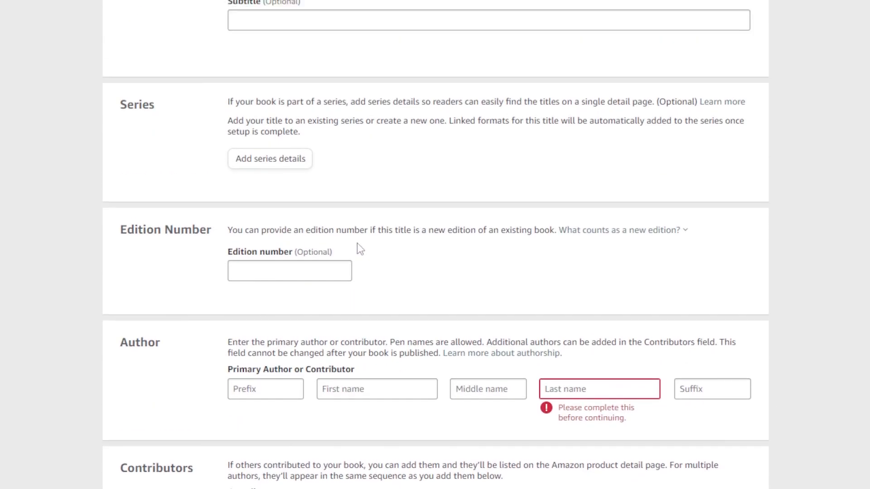
scroll(358, 242, "down", 3)
Fill in the author's last name and answer No to sexually explicit content
left_click(584, 225)
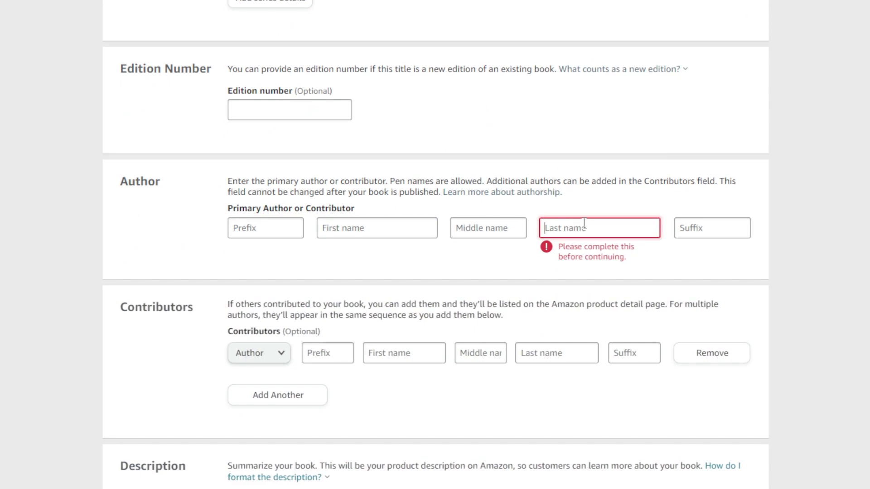
type("Tutor")
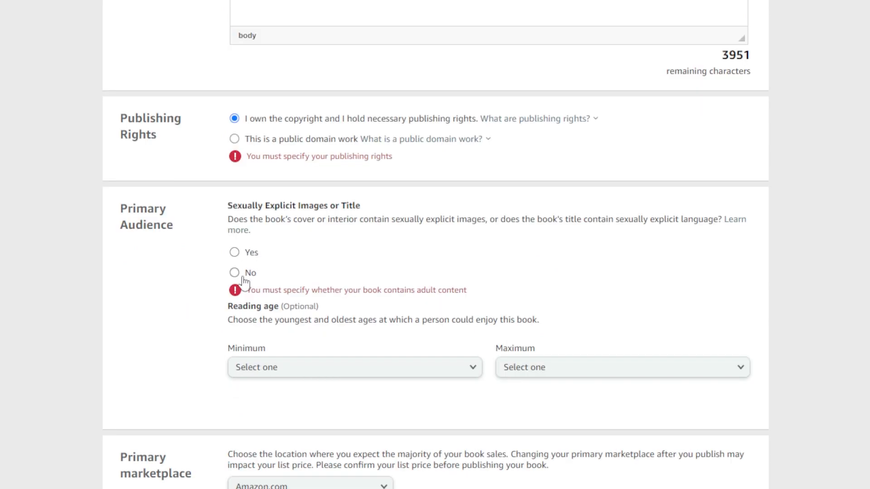
left_click(234, 273)
scroll(458, 320, "down", 4)
scroll(741, 400, "down", 10)
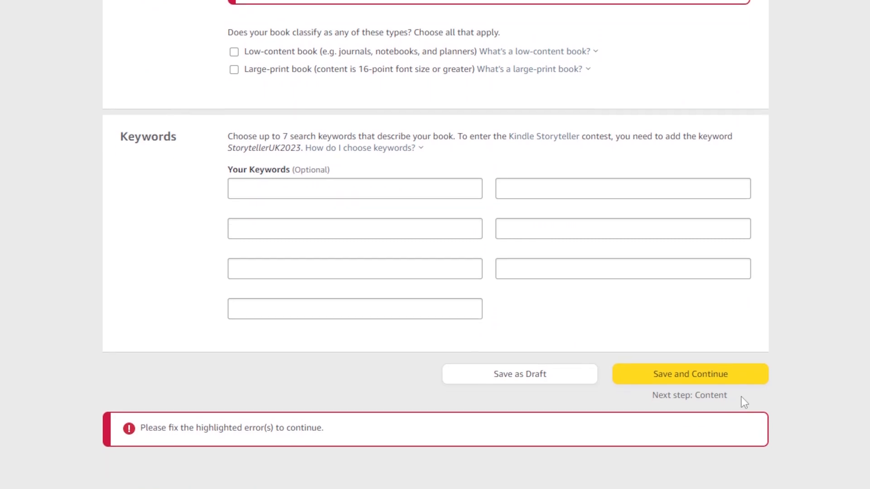
Try Save and Continue, then add Books › Self-Help › Time Management as a category and save it
left_click(703, 358)
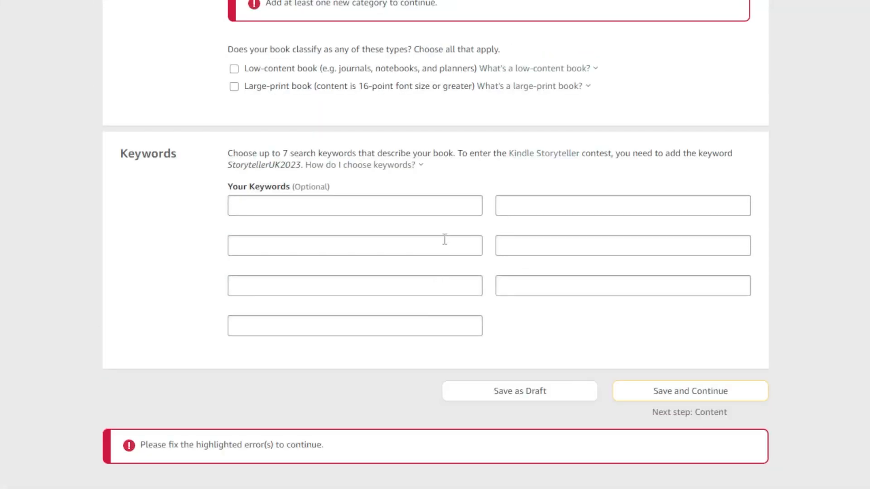
scroll(445, 240, "up", 3)
left_click(284, 113)
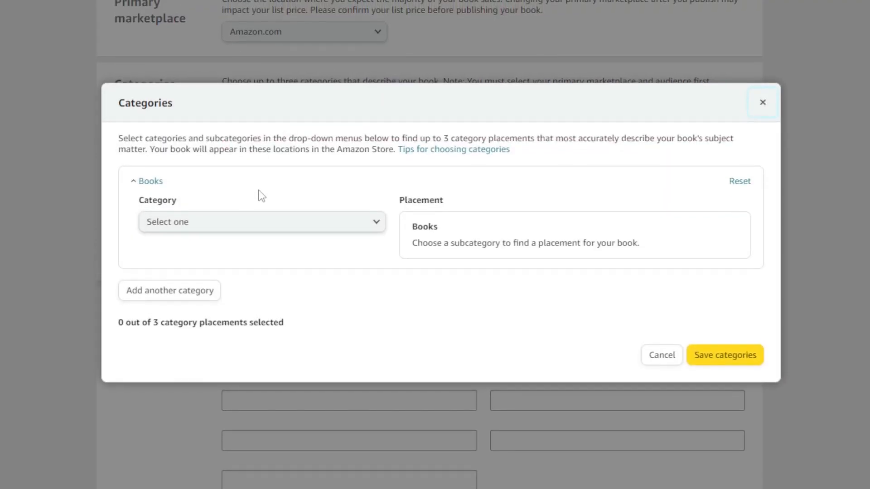
left_click(258, 222)
scroll(249, 370, "down", 2)
scroll(248, 363, "down", 4)
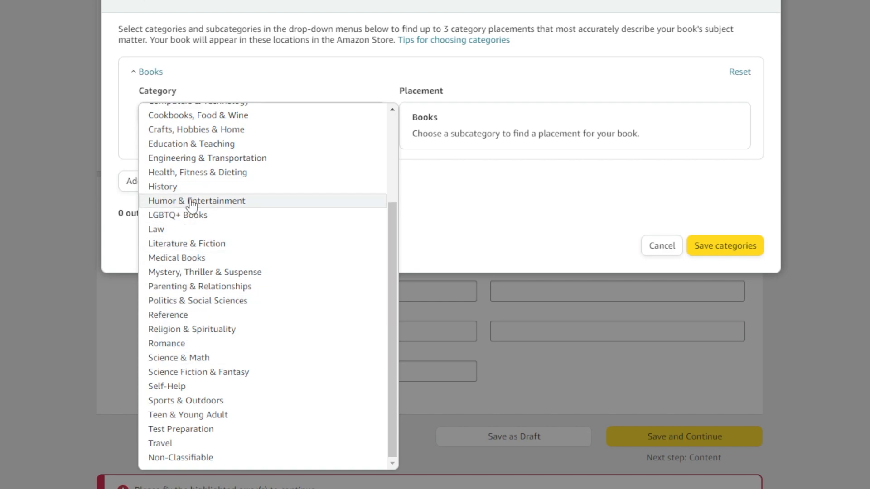
left_click(181, 388)
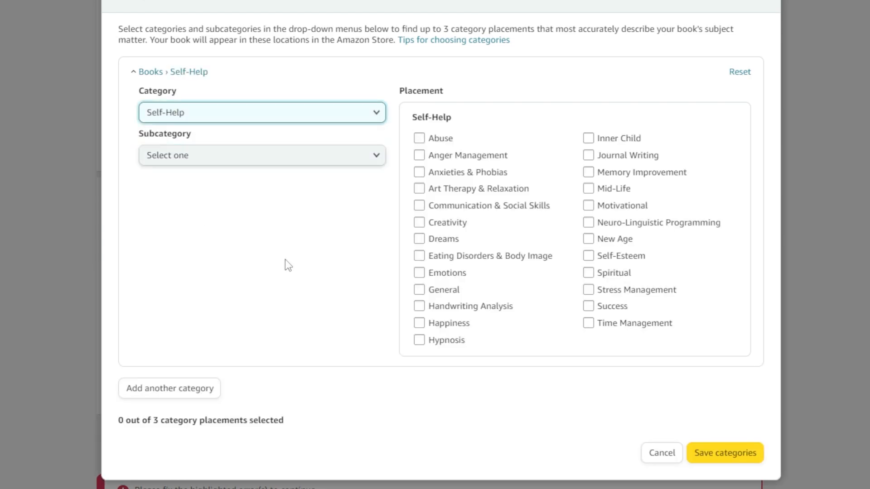
left_click(589, 323)
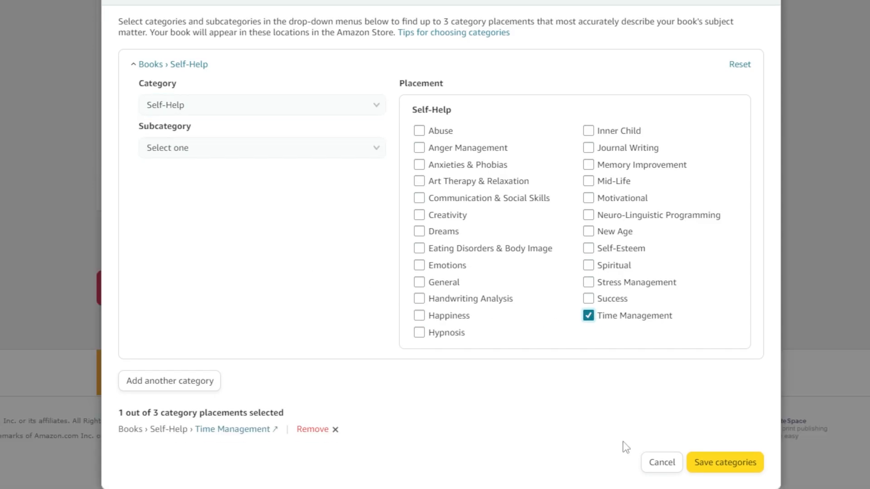
left_click(724, 462)
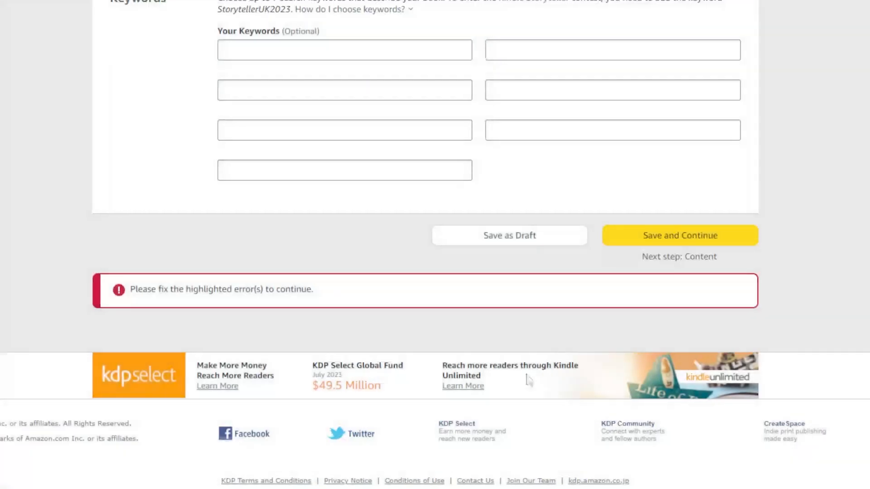
scroll(521, 367, "up", 5)
Change the paperback trim size from 6 x 9 in to 8.5 x 11 in
scroll(516, 358, "down", 2)
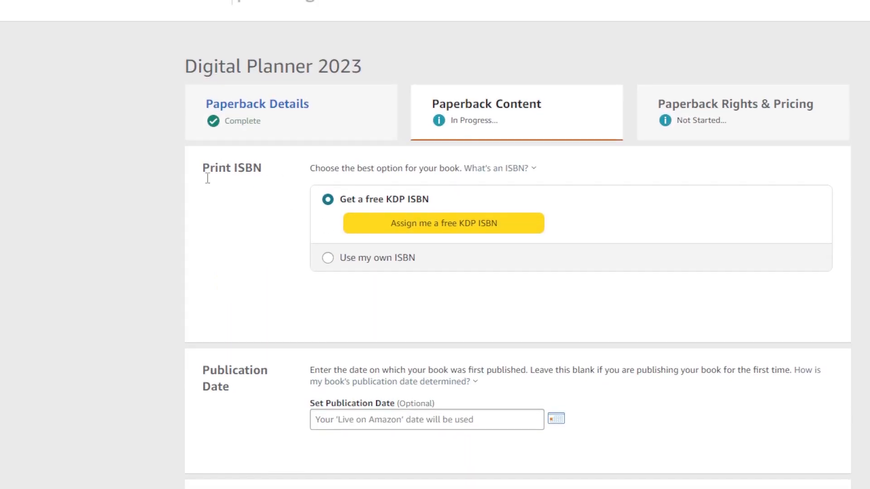
scroll(609, 363, "down", 10)
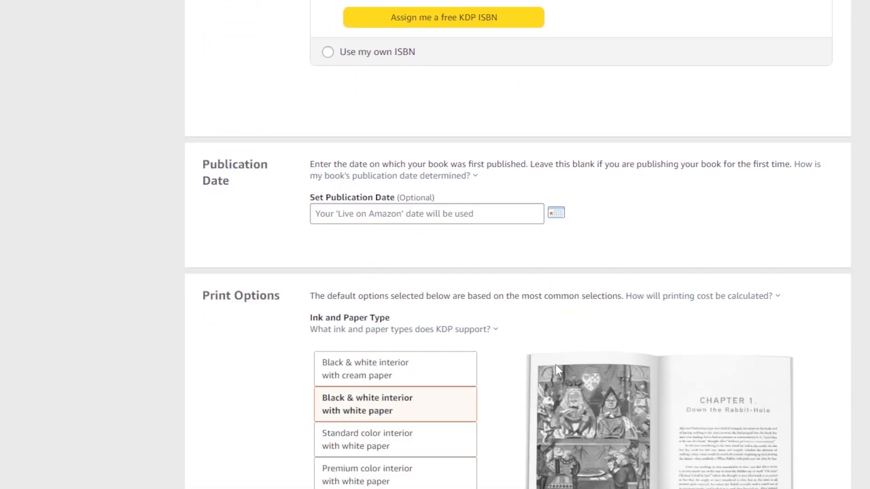
scroll(594, 137, "up", 2)
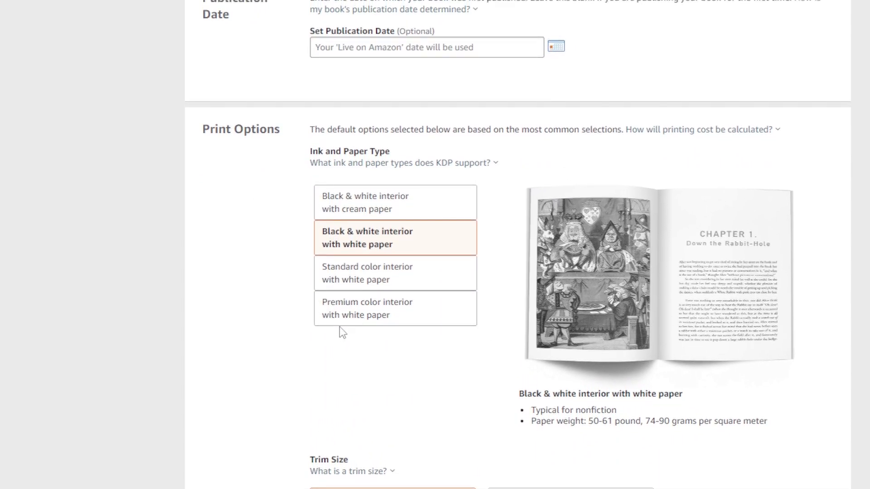
scroll(521, 337, "down", 6)
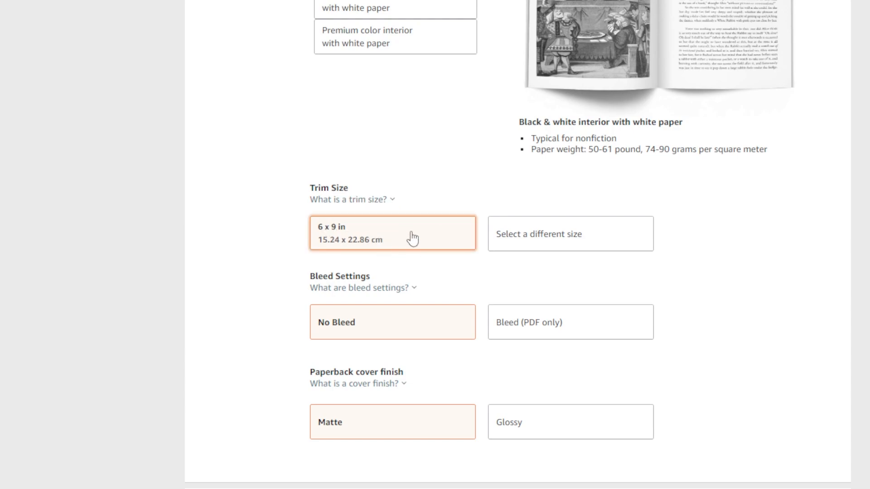
left_click(557, 235)
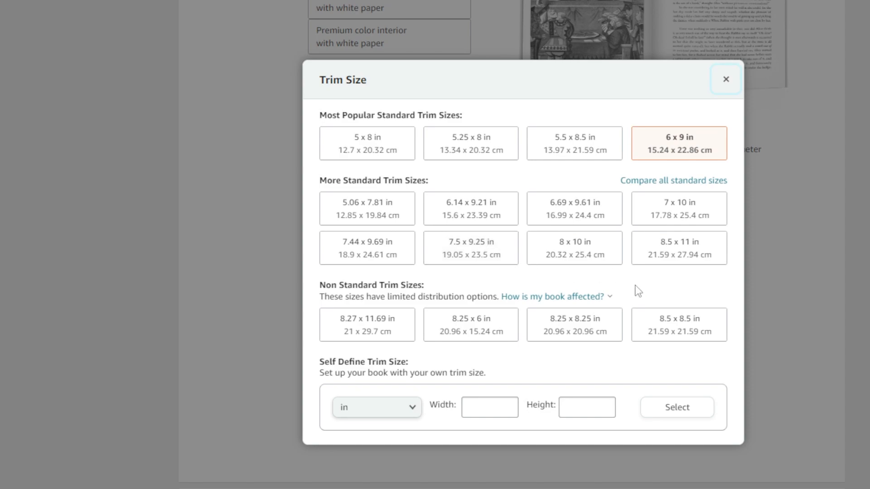
left_click(670, 250)
scroll(687, 290, "down", 3)
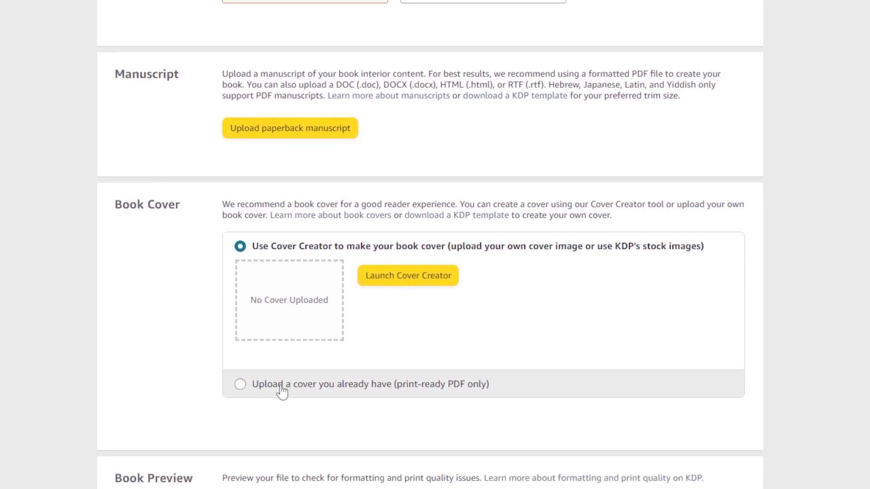
Upload a ready-made cover file and set the publication date to August 23, 2023
left_click(281, 368)
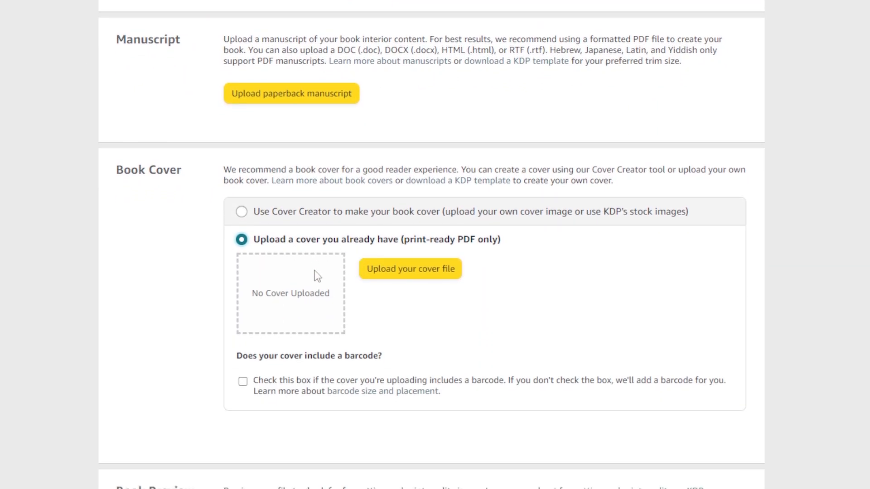
left_click(402, 274)
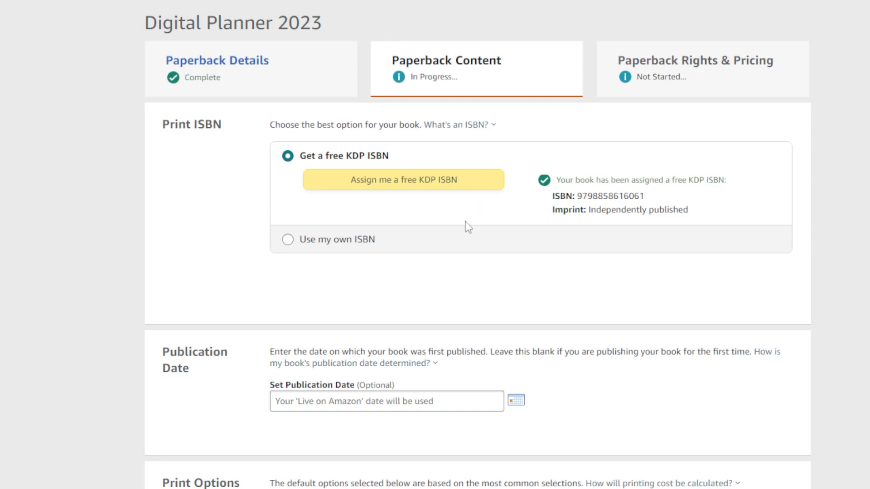
scroll(409, 284, "down", 3)
left_click(516, 177)
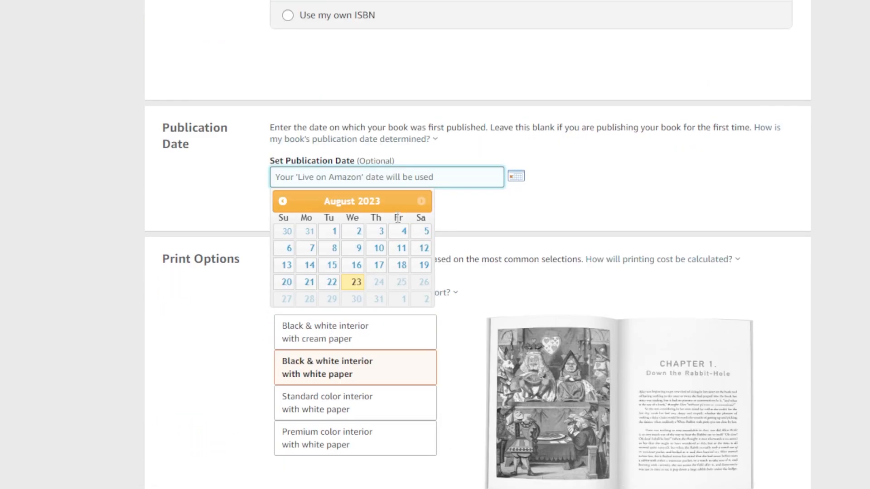
left_click(349, 284)
scroll(469, 244, "down", 10)
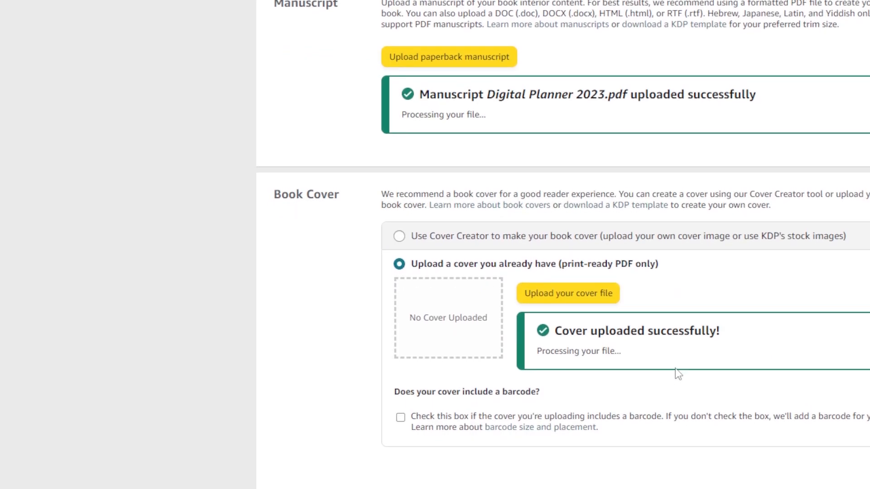
scroll(706, 254, "up", 2)
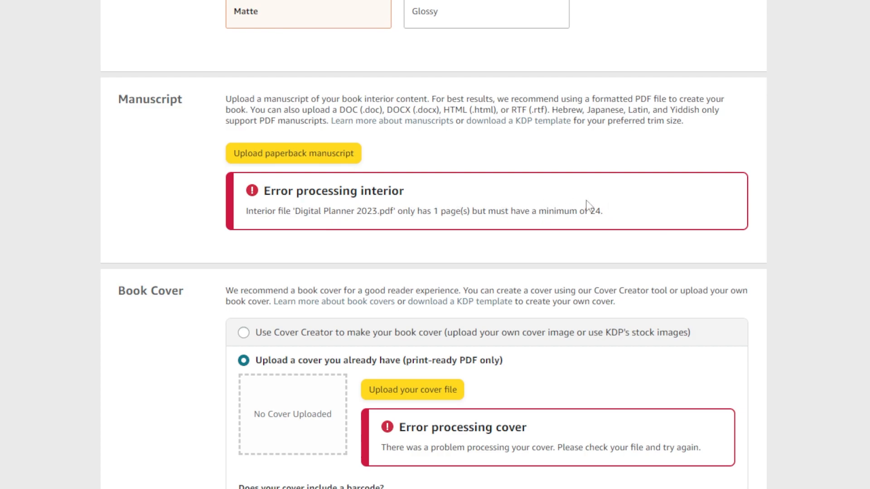
Launch the Previewer to check the uploaded book files
scroll(587, 206, "down", 6)
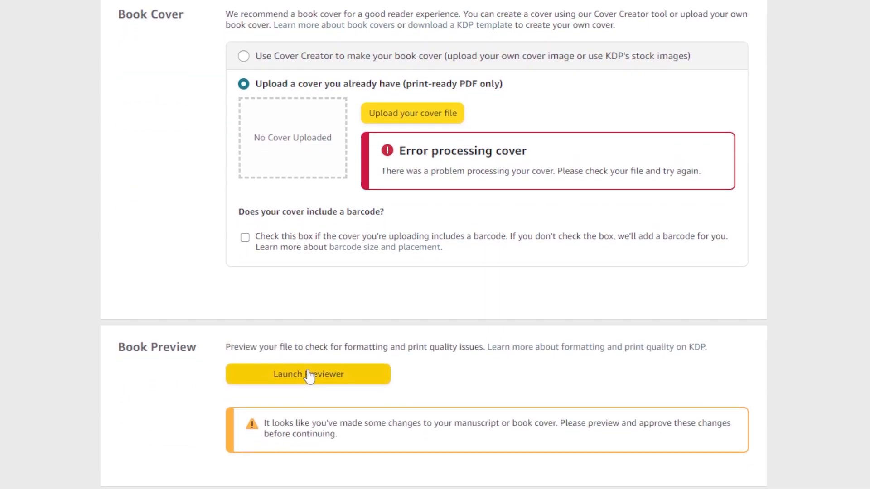
left_click(309, 375)
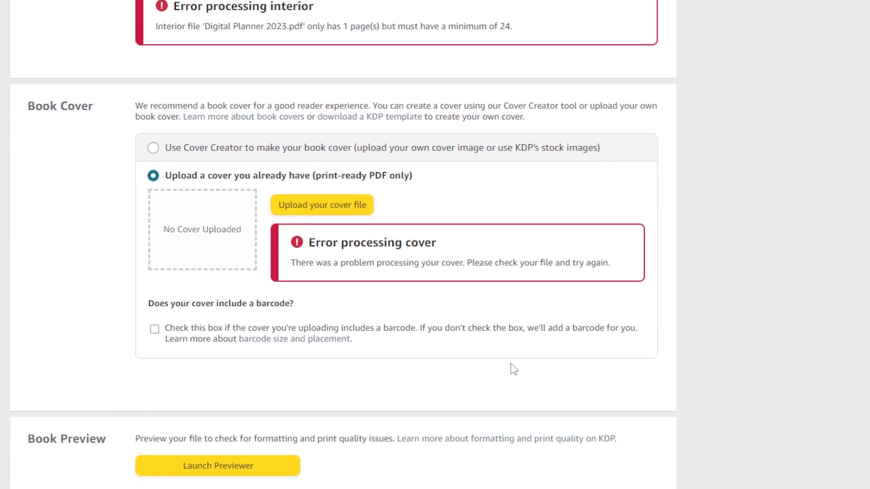
scroll(531, 190, "up", 2)
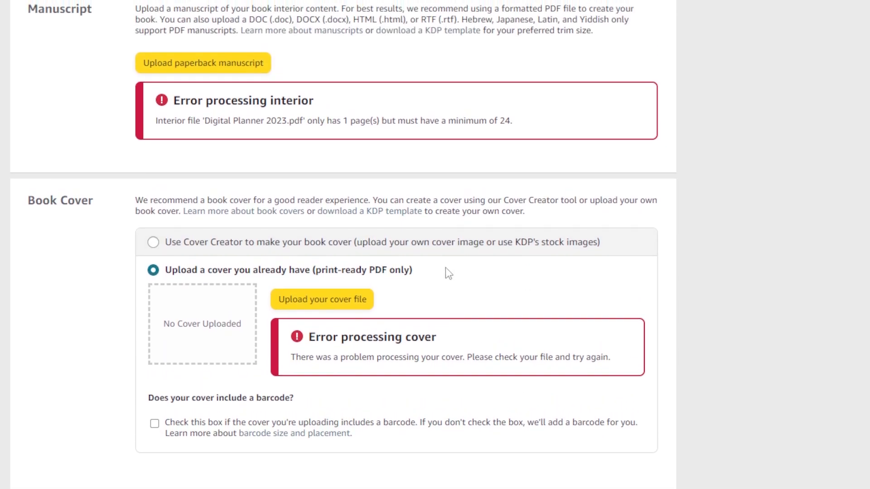
mouse_move(379, 3)
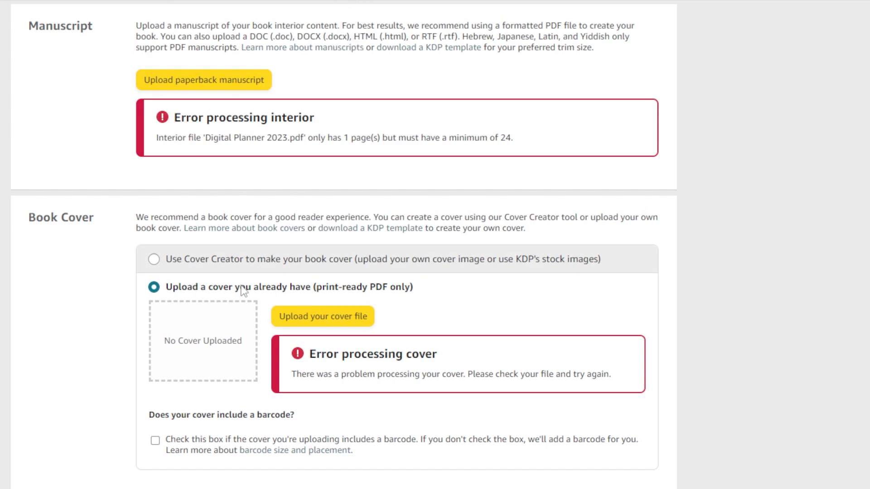
Attempt Save and Continue, which fails with errors, then return to the Canva design
scroll(331, 408, "down", 4)
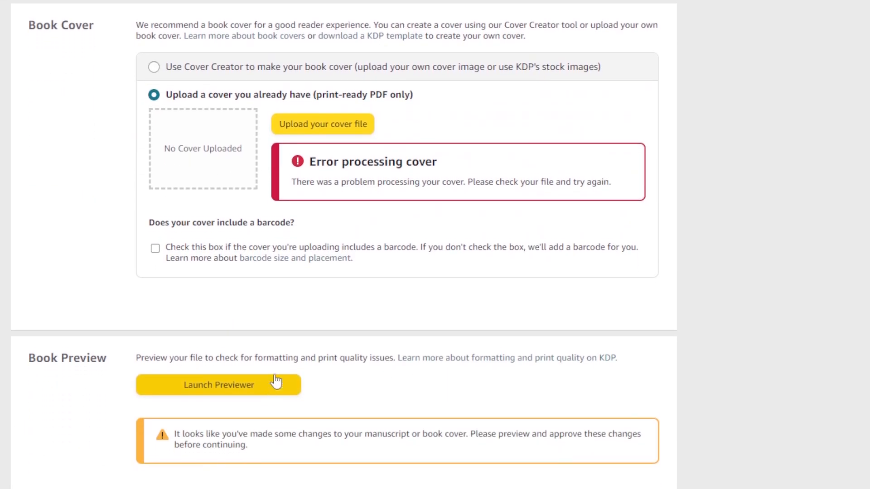
scroll(276, 382, "down", 1)
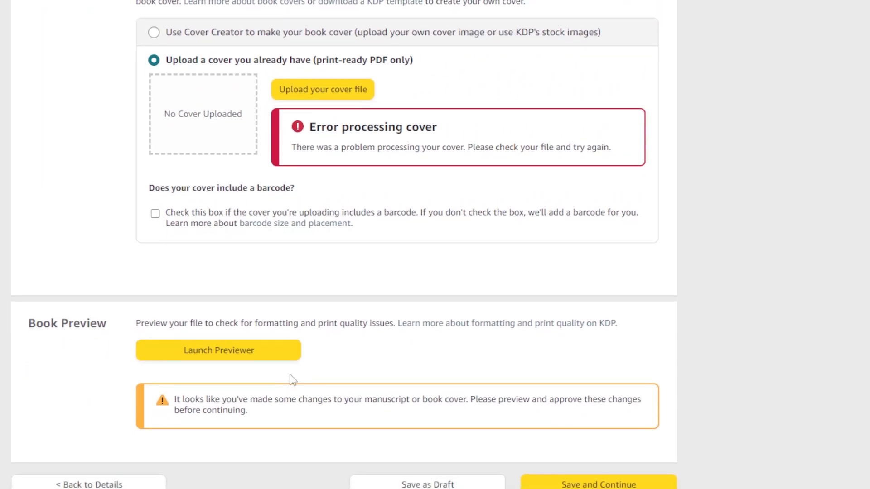
scroll(292, 379, "down", 3)
left_click(585, 333)
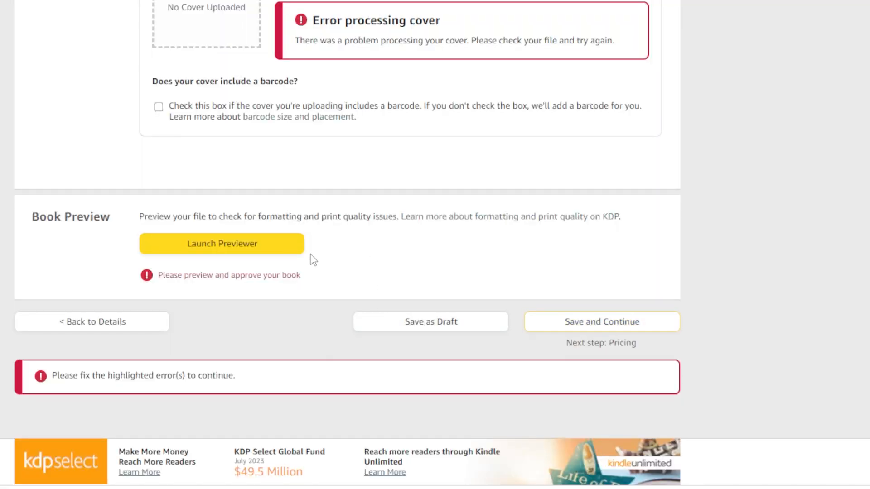
scroll(311, 258, "up", 20)
scroll(380, 302, "up", 5)
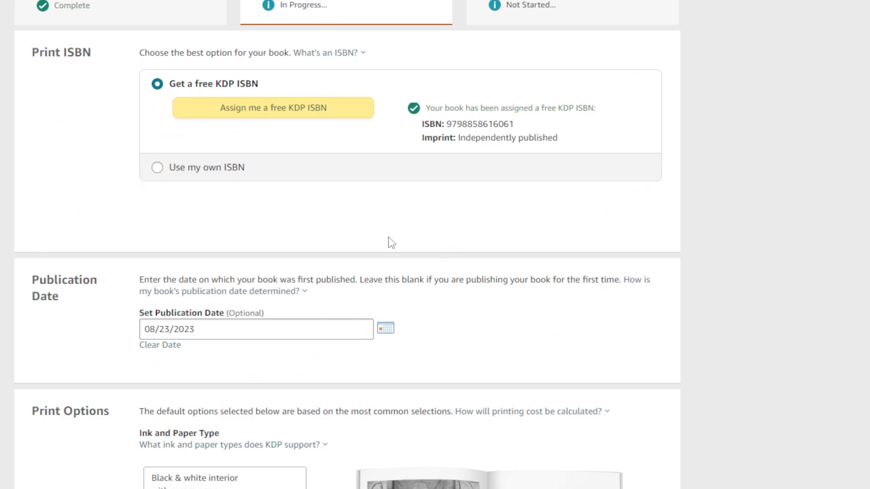
scroll(136, 64, "up", 5)
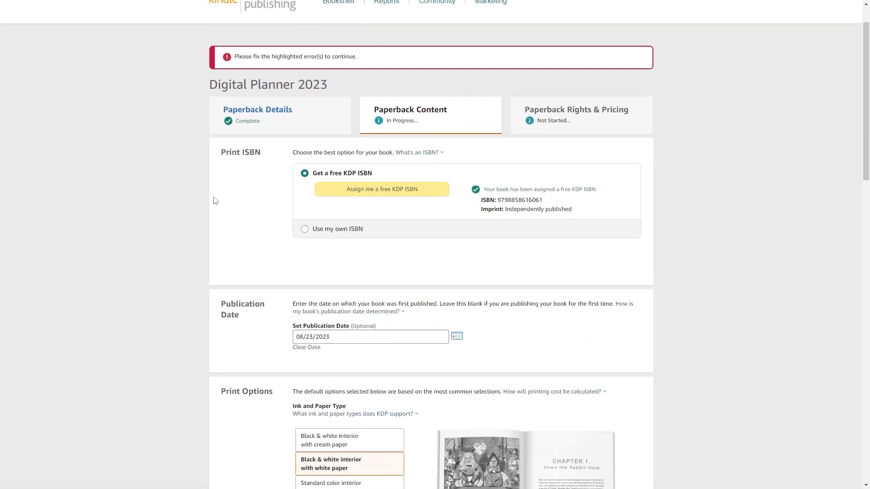
key("ctrl+Tab")
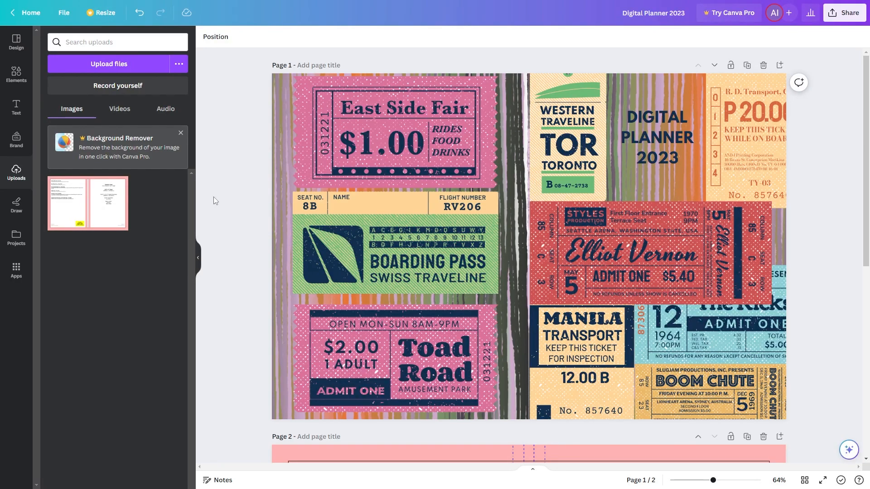